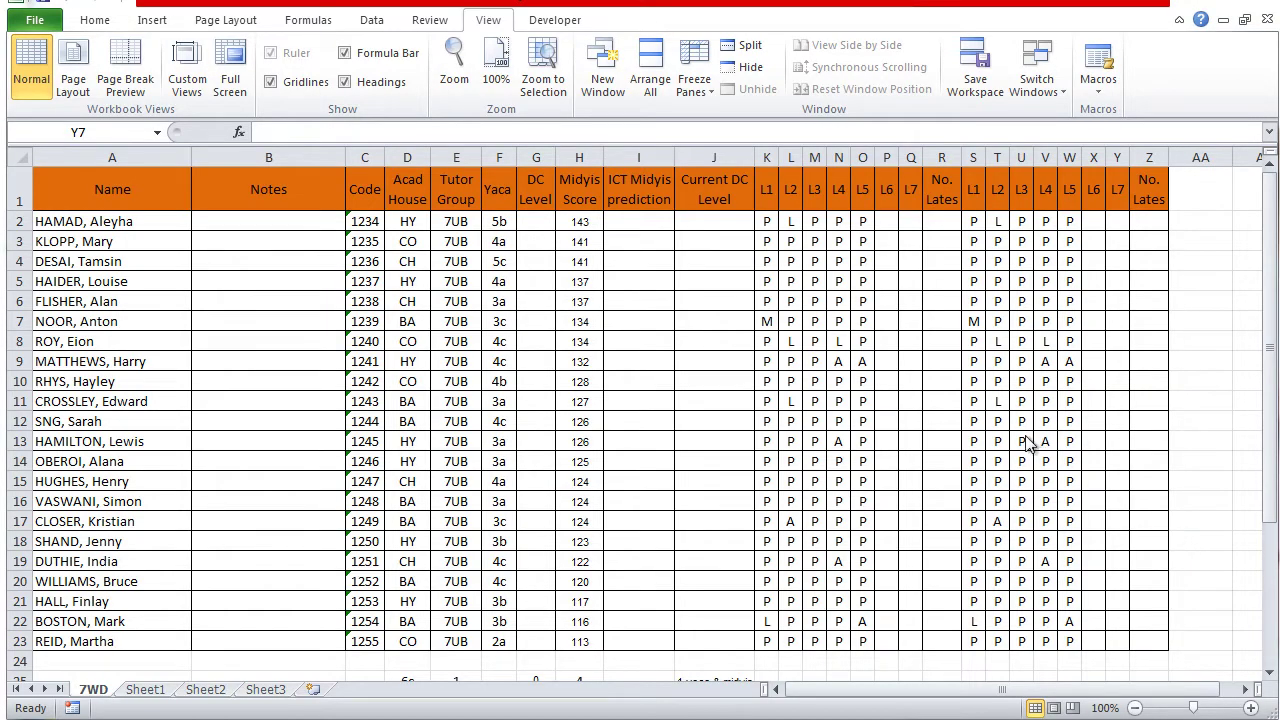
- Look over the student sheet's header row and Name column, ending with cell B3 selected
click(1268, 305)
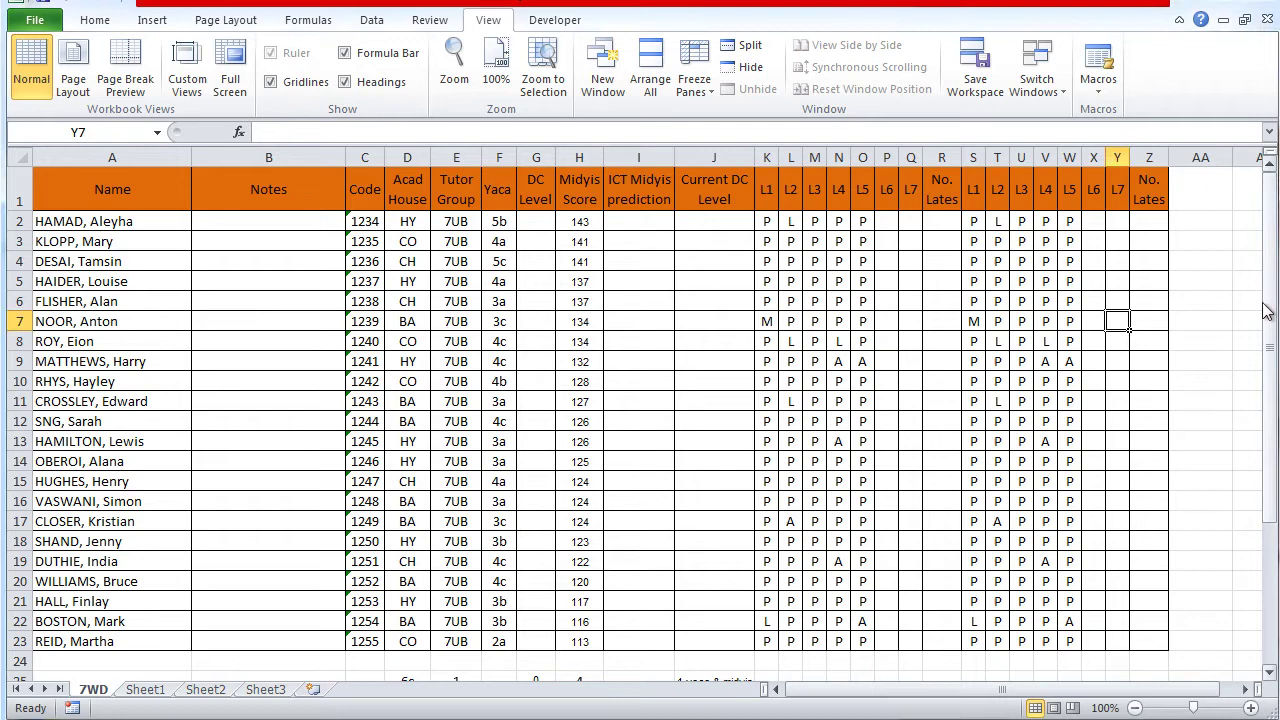
mouse_move(1268, 330)
mouse_down()
mouse_move(1268, 445)
mouse_move(1270, 322)
mouse_up()
click(1162, 202)
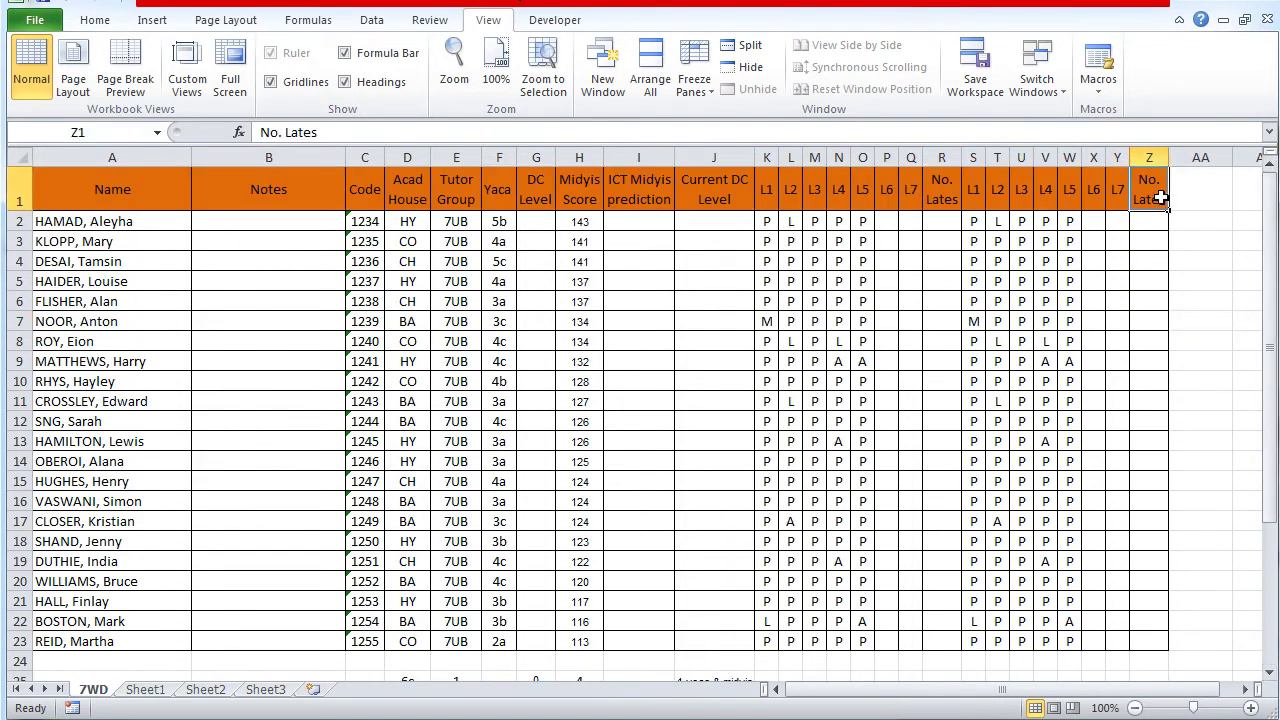
click(1246, 689)
click(1247, 689)
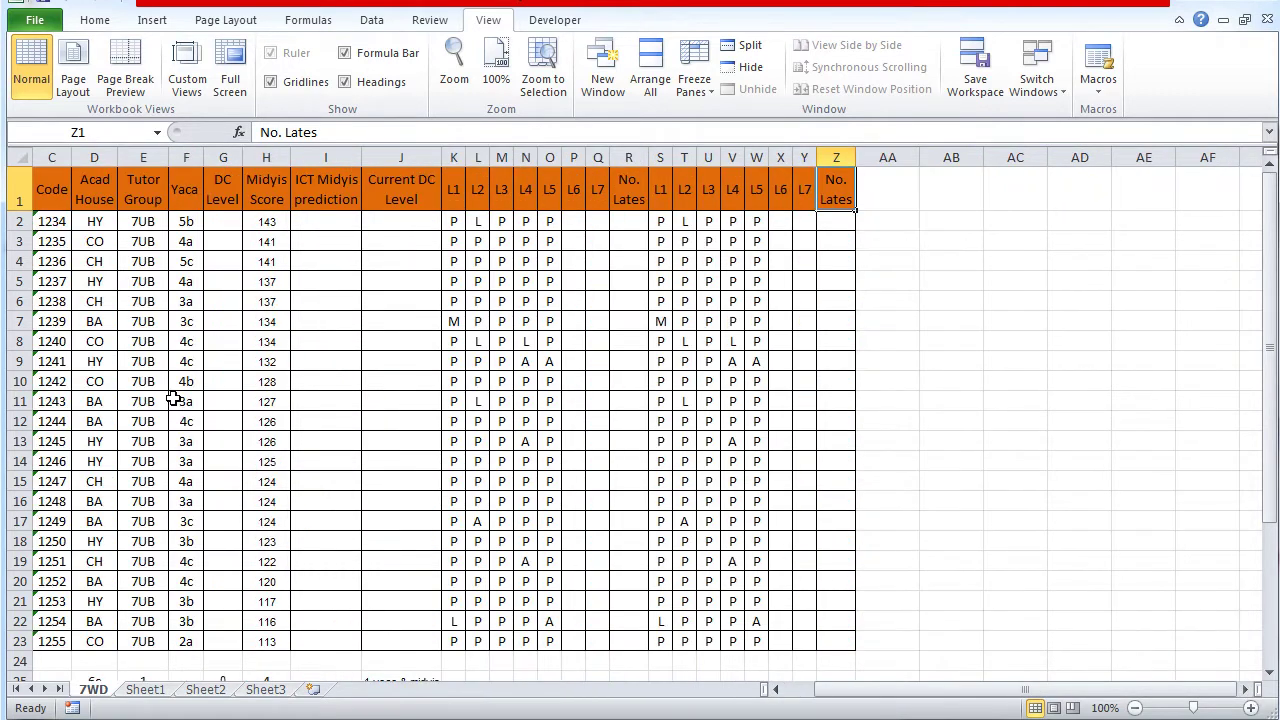
click(780, 689)
click(780, 689)
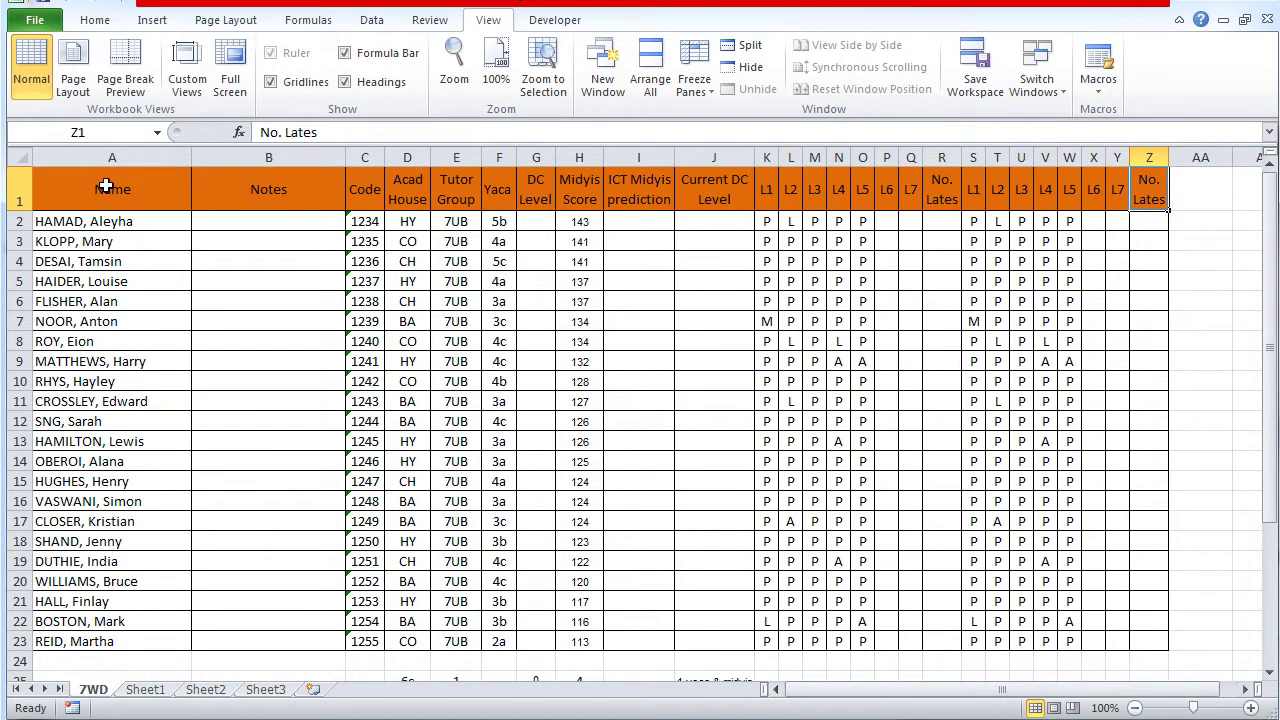
click(6, 189)
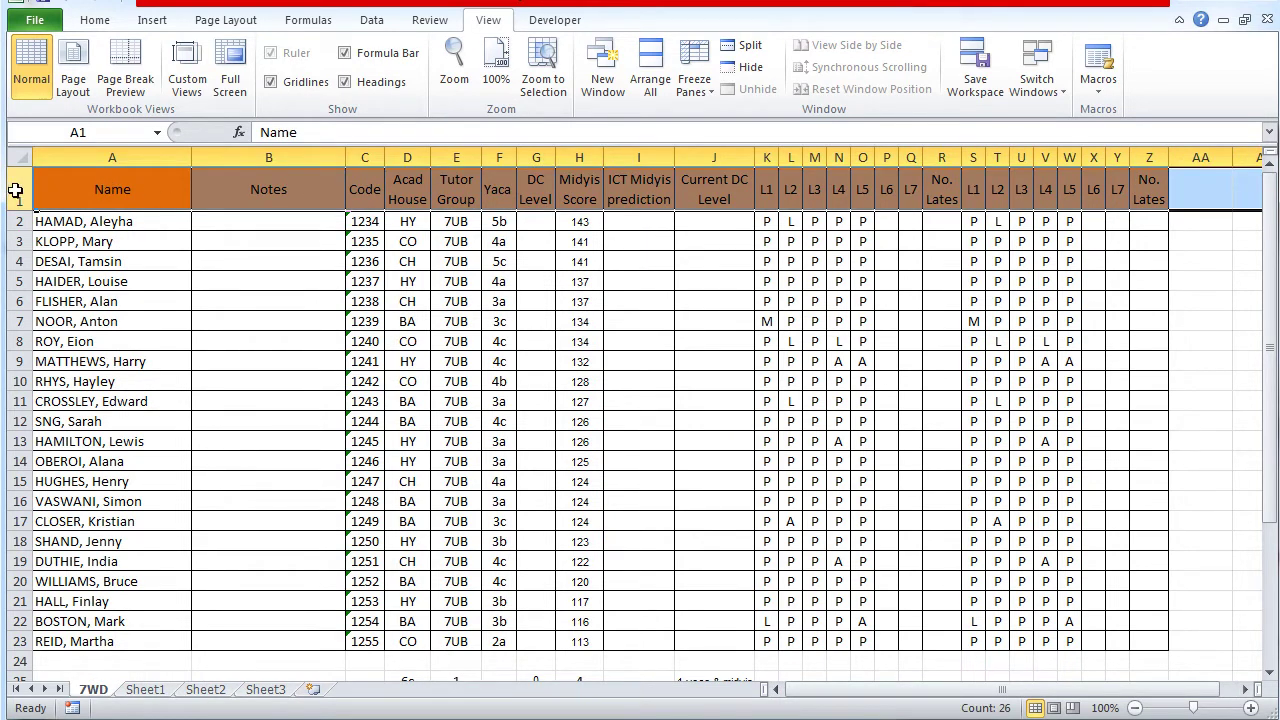
click(121, 156)
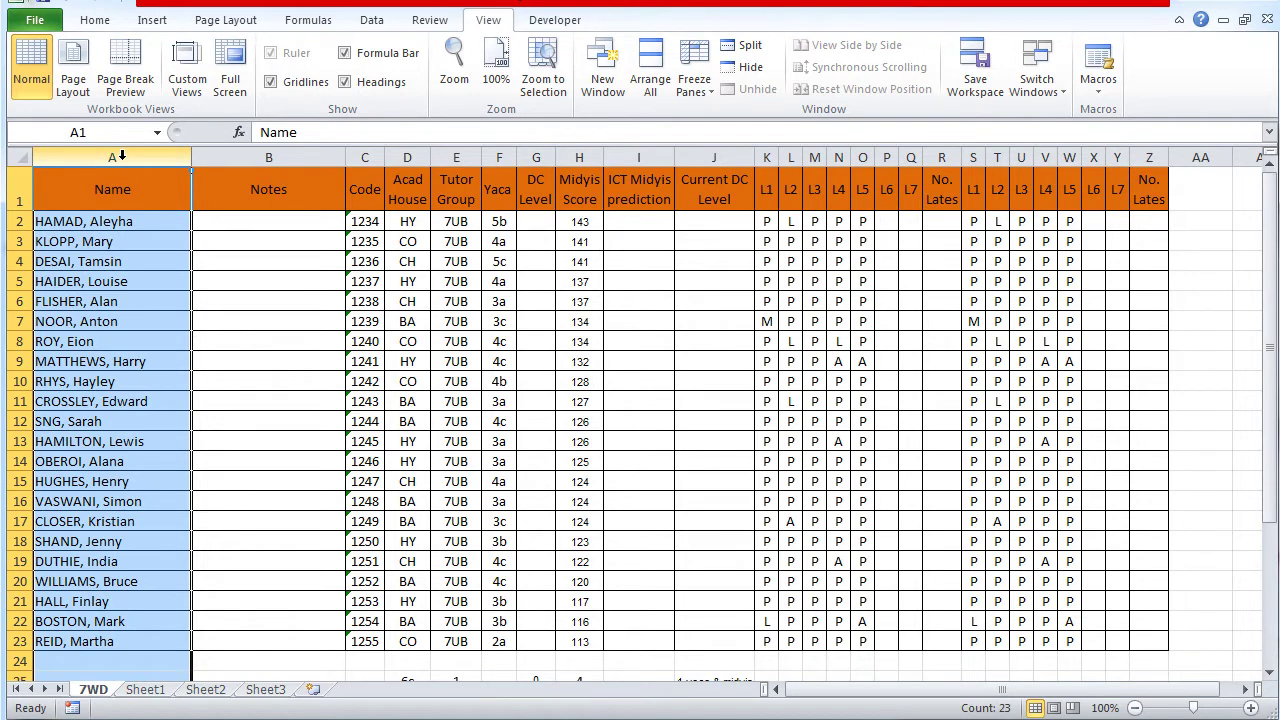
click(223, 257)
click(23, 200)
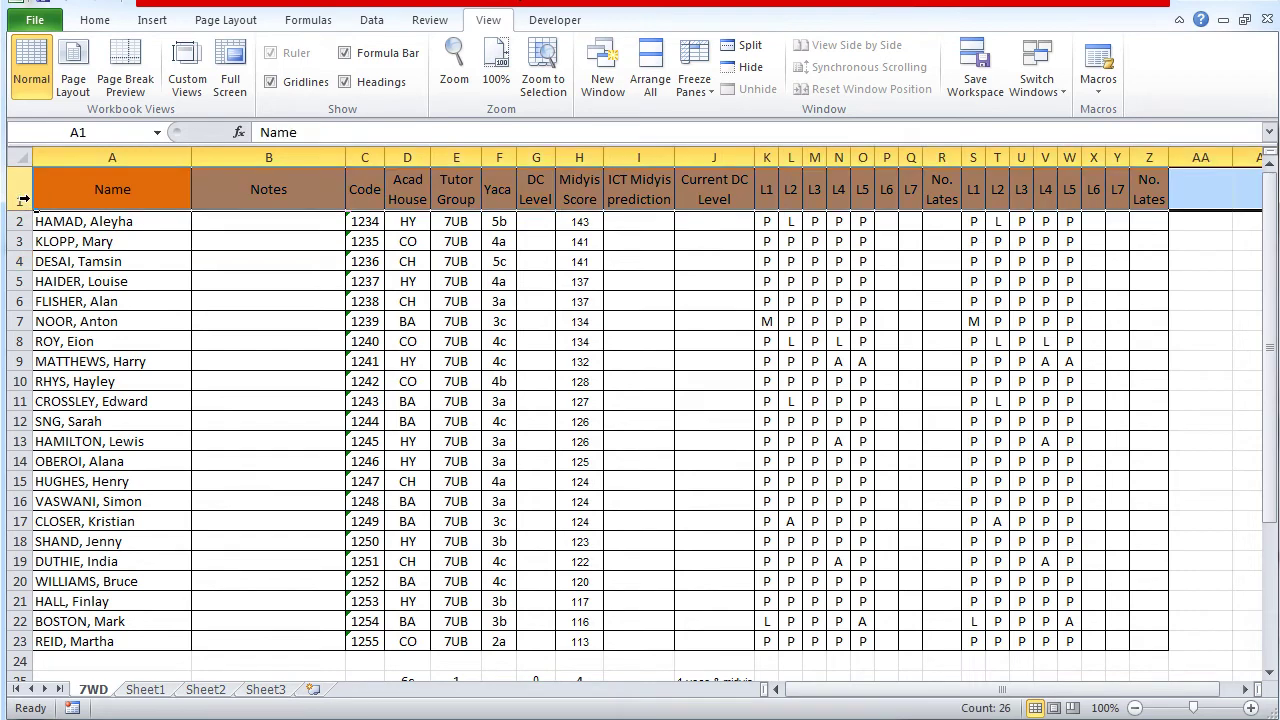
click(216, 241)
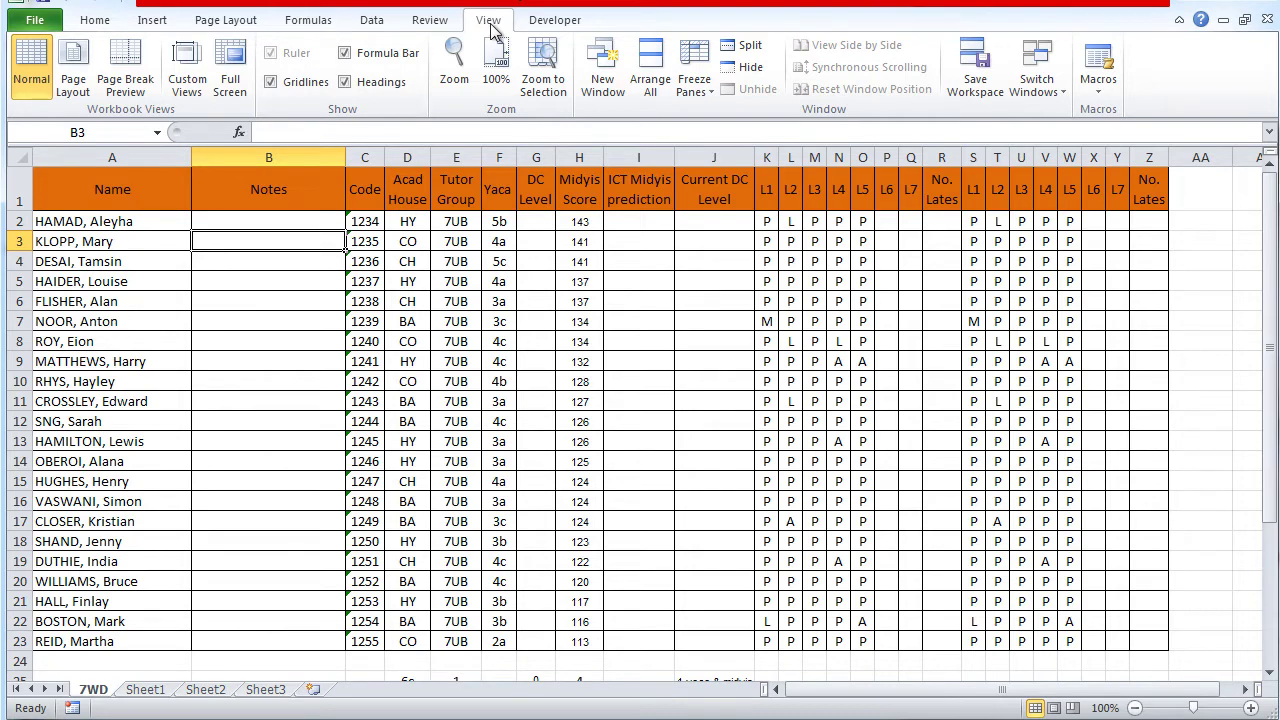
- Freeze the top row and scroll down to confirm the header stays visible
click(700, 88)
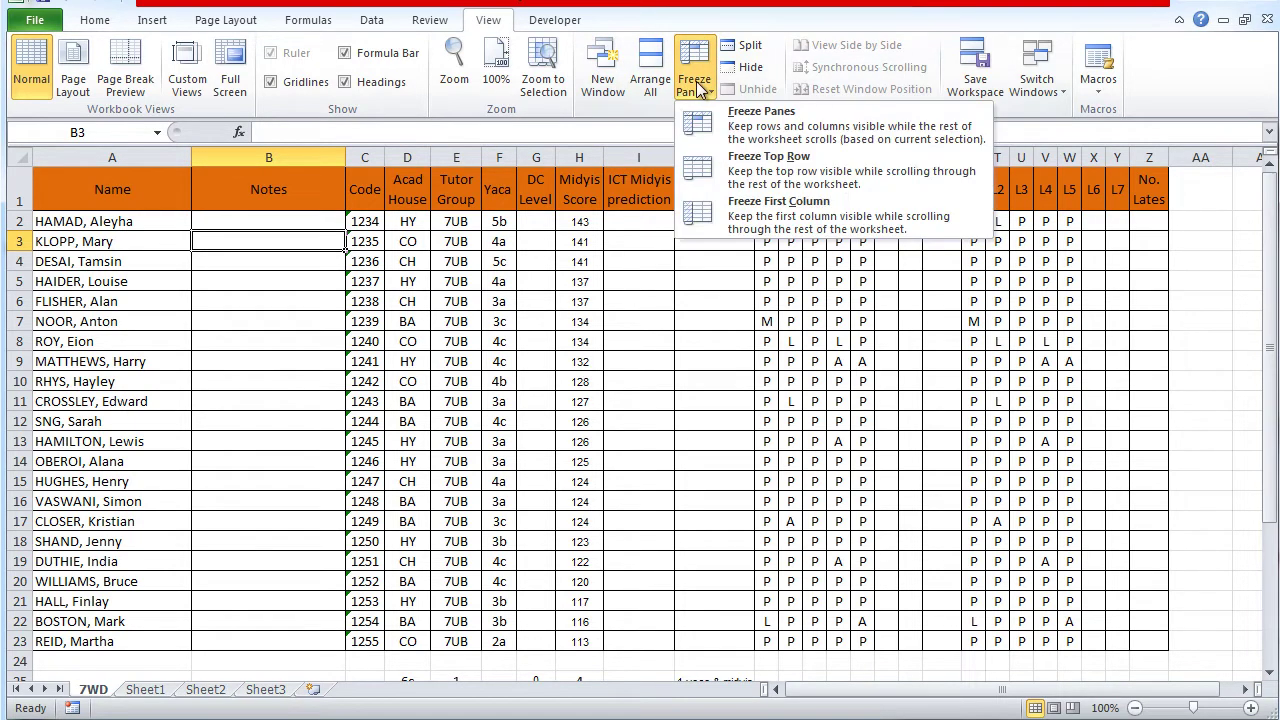
click(798, 171)
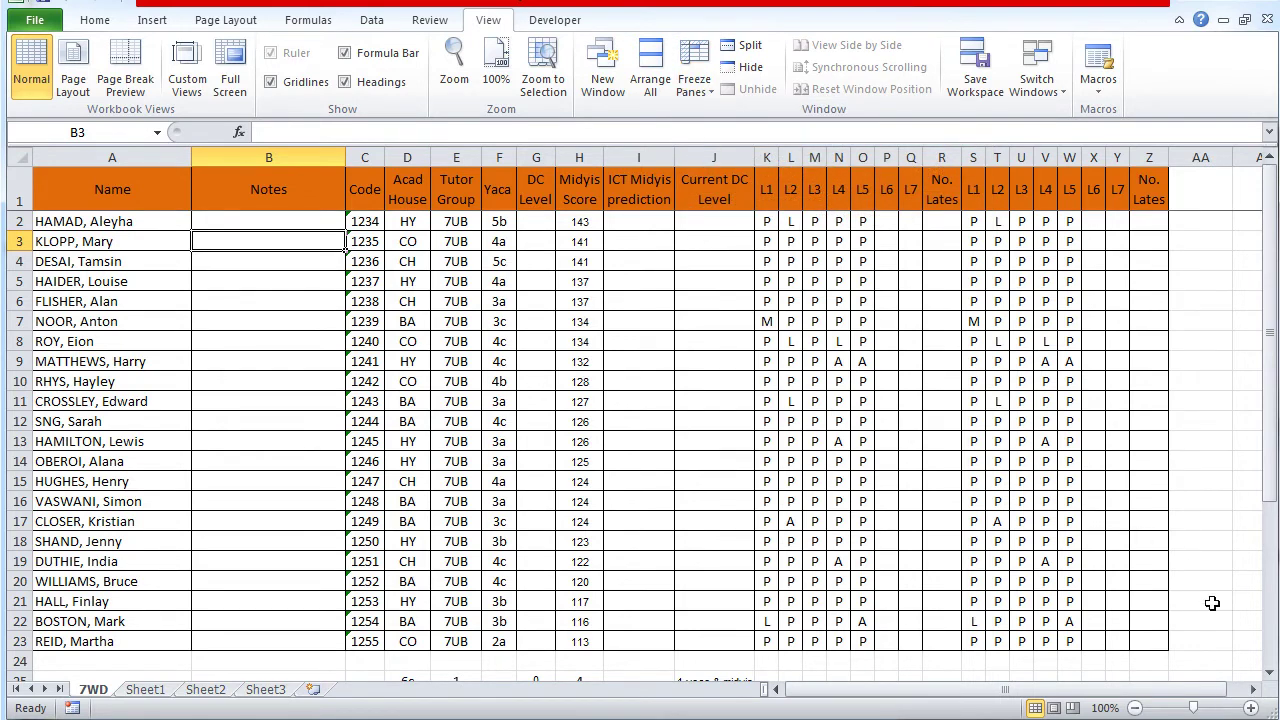
click(1272, 676)
click(1272, 676)
click(1272, 676)
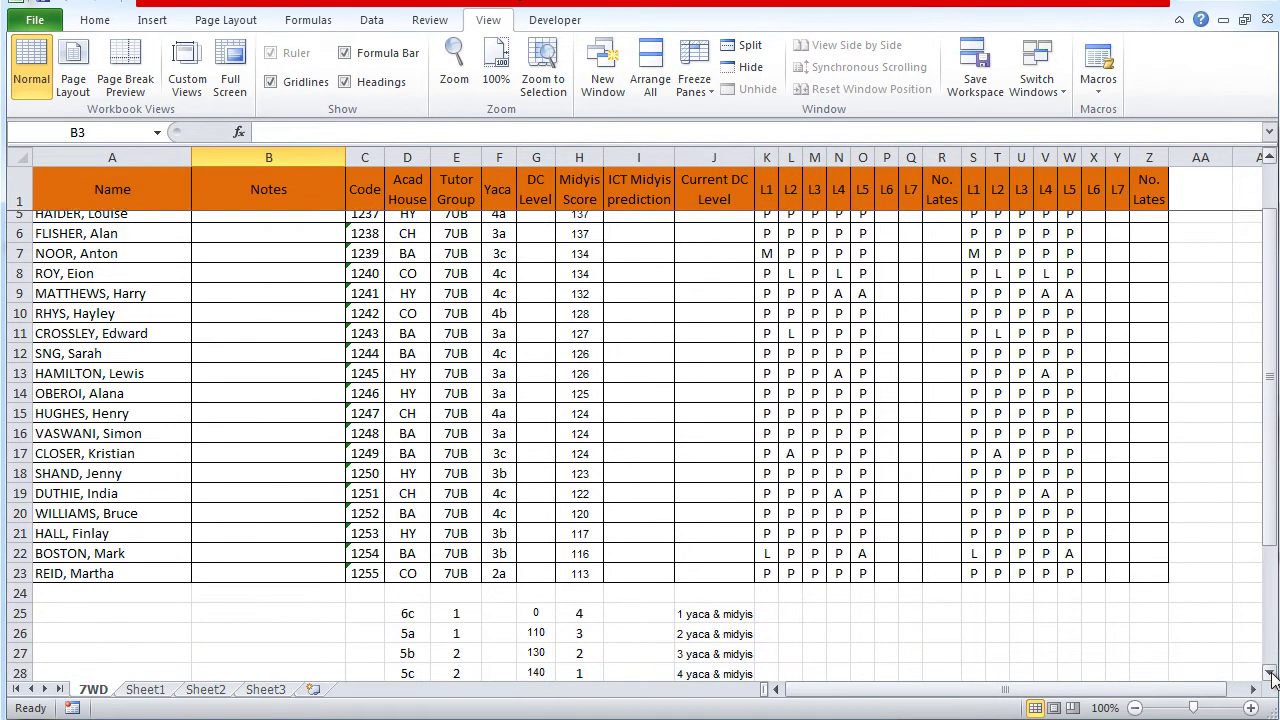
click(1272, 676)
click(1272, 676)
click(1272, 676)
click(1272, 676)
click(1272, 676)
click(1272, 676)
click(1272, 676)
click(1272, 676)
click(1272, 676)
click(1272, 676)
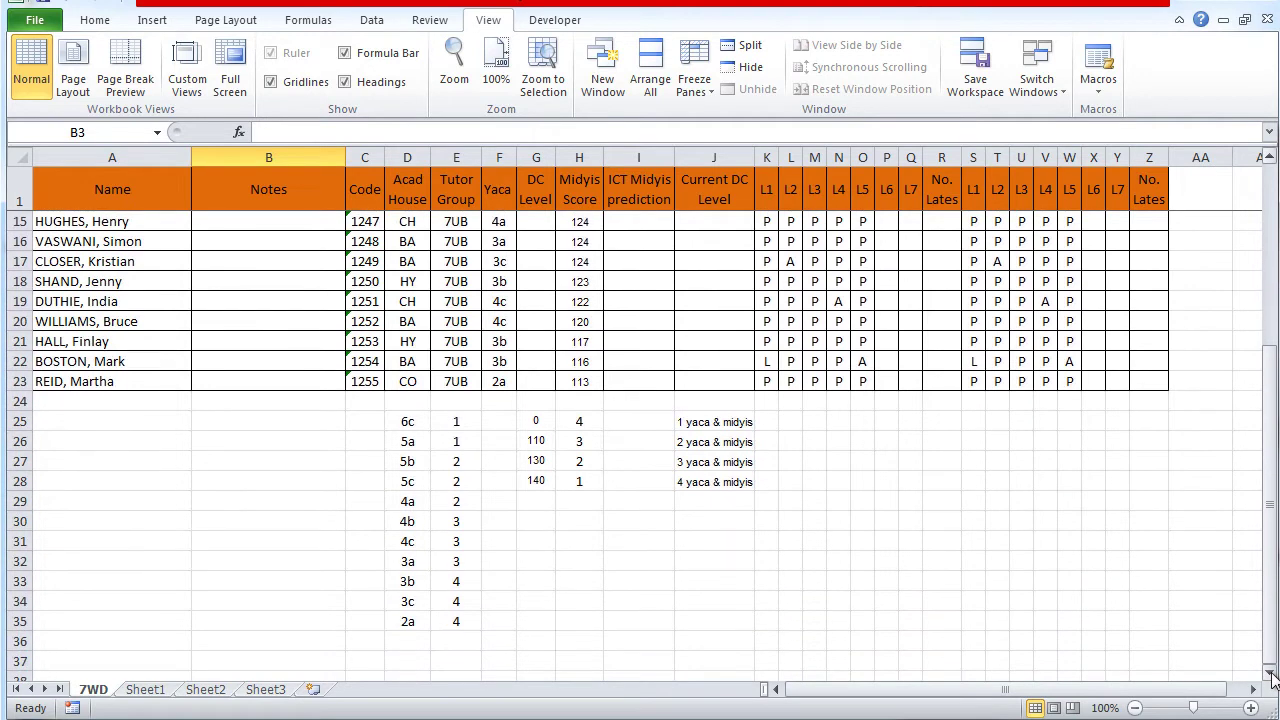
drag(1274, 612, 1274, 490)
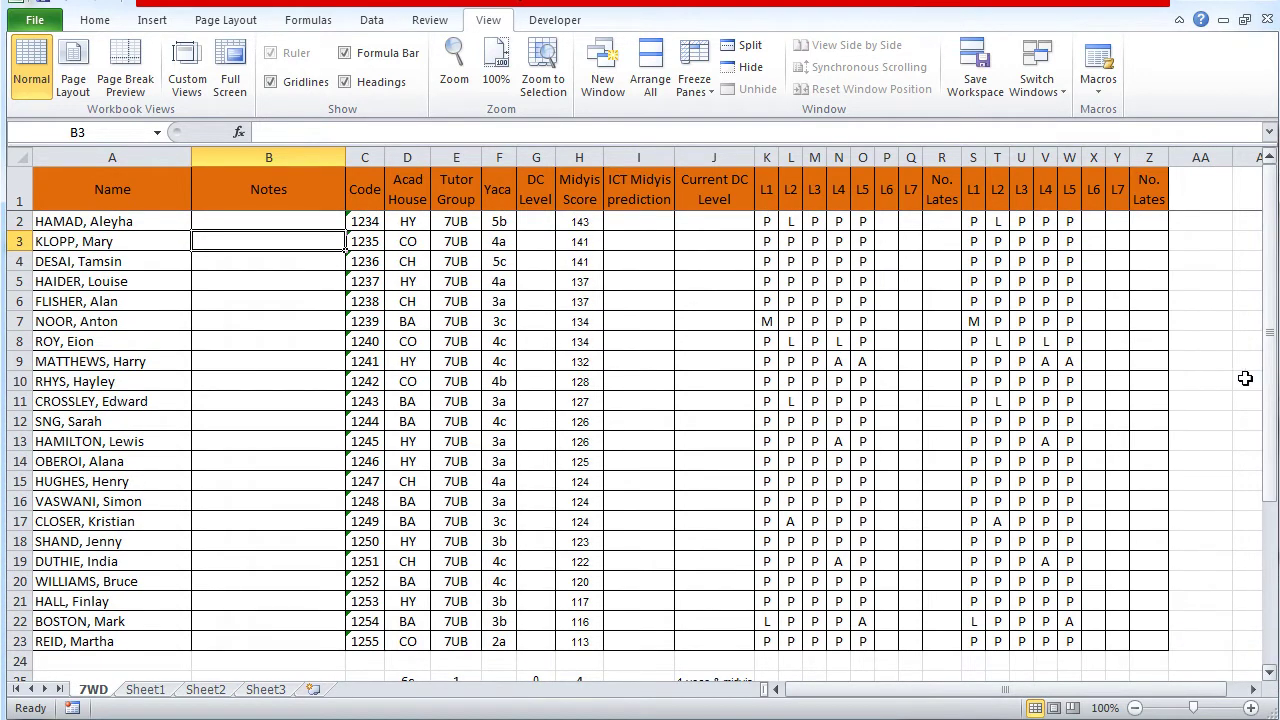
- Unfreeze the header row and select cell B3
click(697, 95)
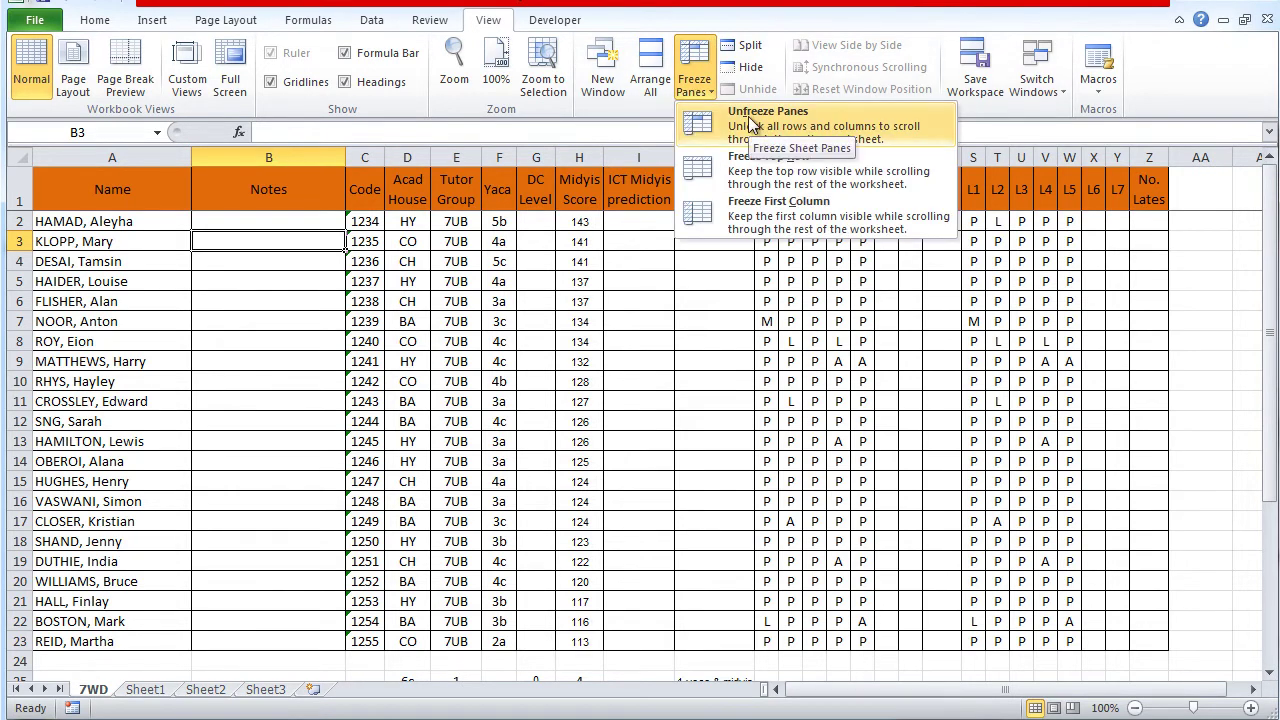
click(752, 122)
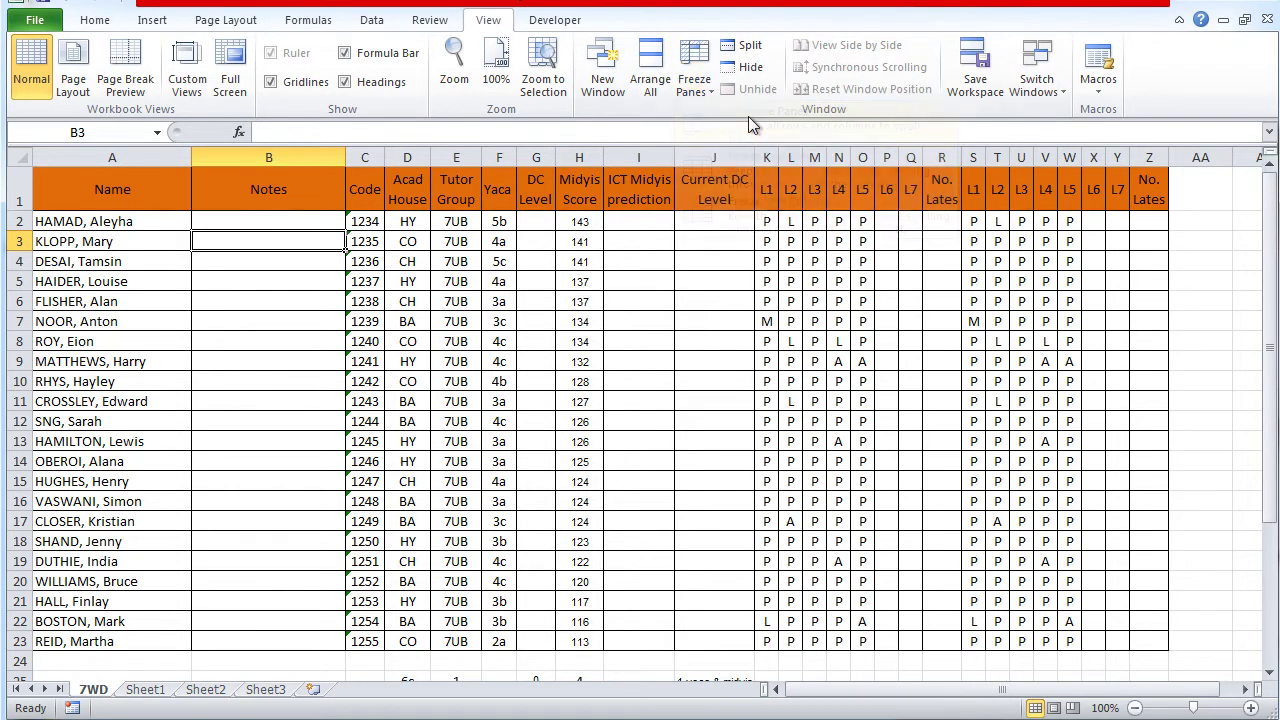
click(118, 155)
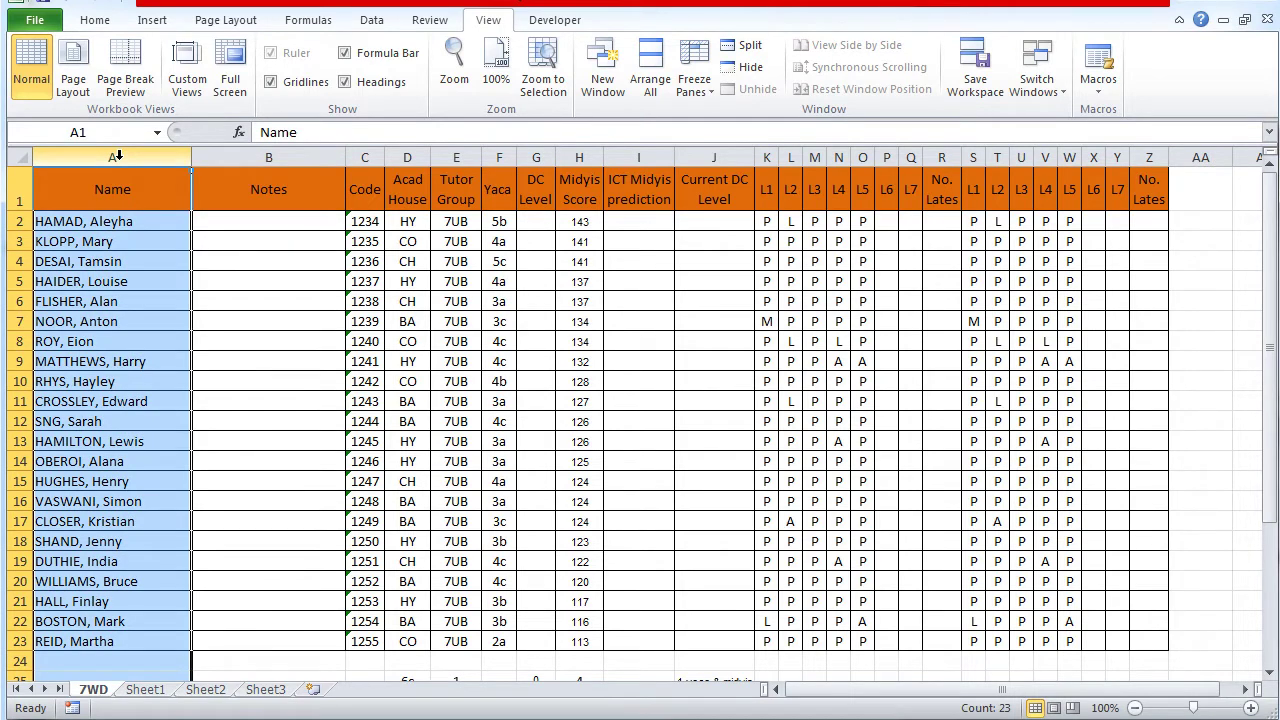
click(230, 240)
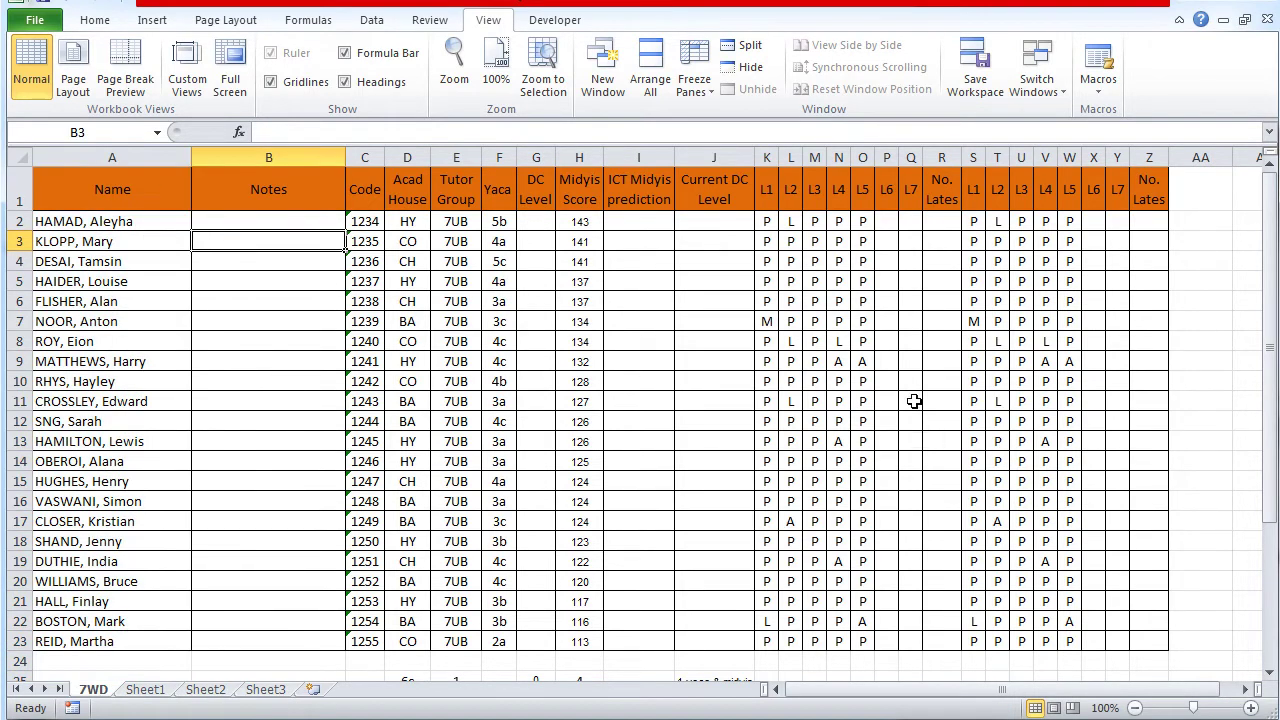
- Freeze the first column and scroll right and back to check Name stays visible
click(702, 101)
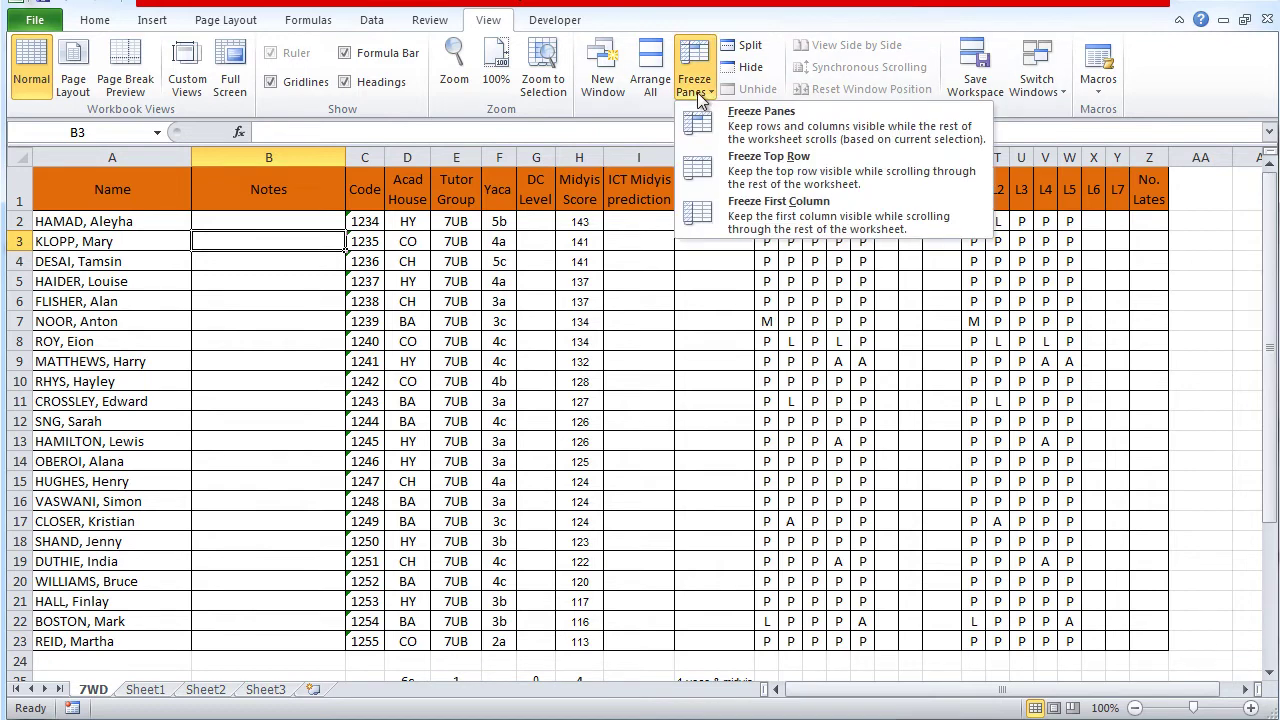
click(793, 220)
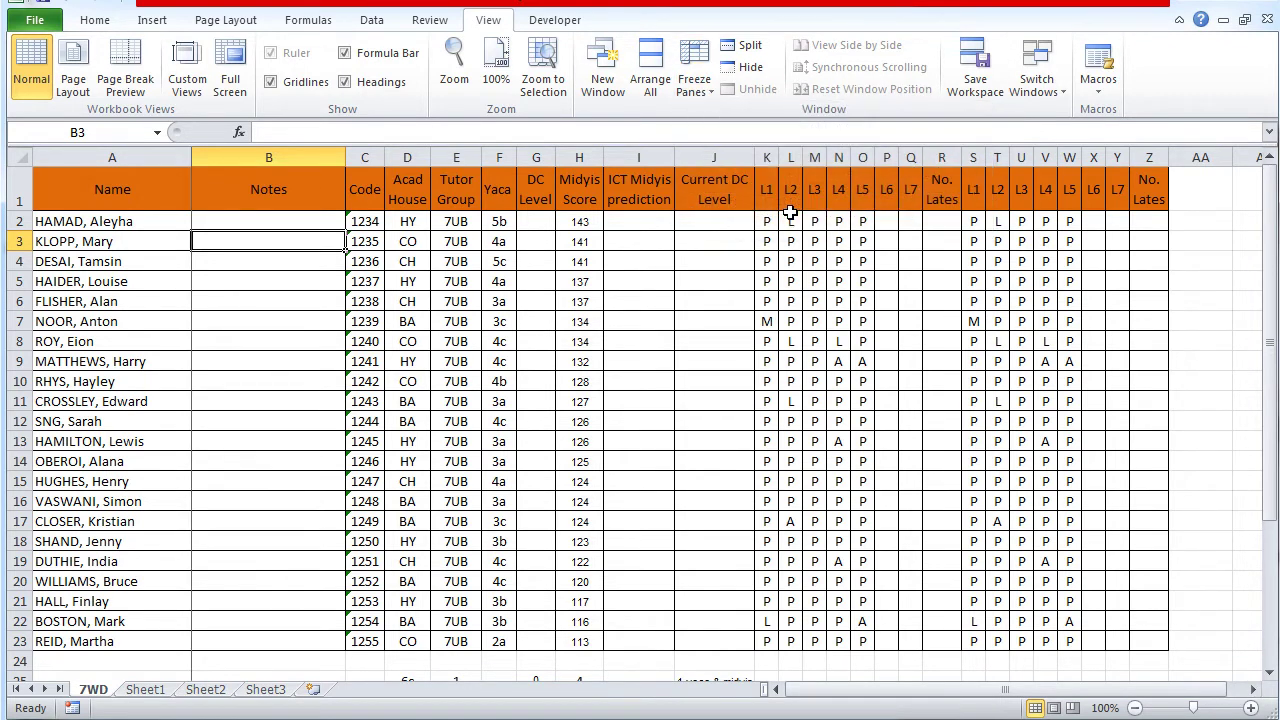
click(1254, 689)
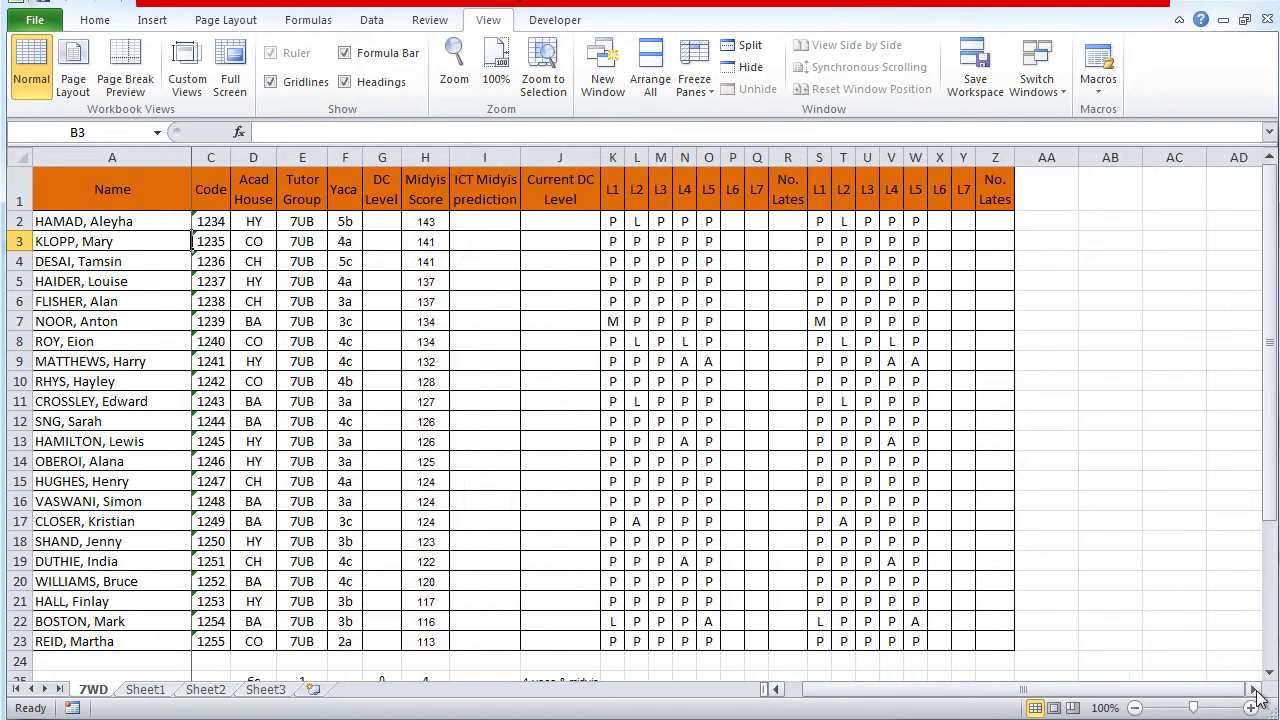
click(1254, 689)
click(1254, 689)
click(1254, 689)
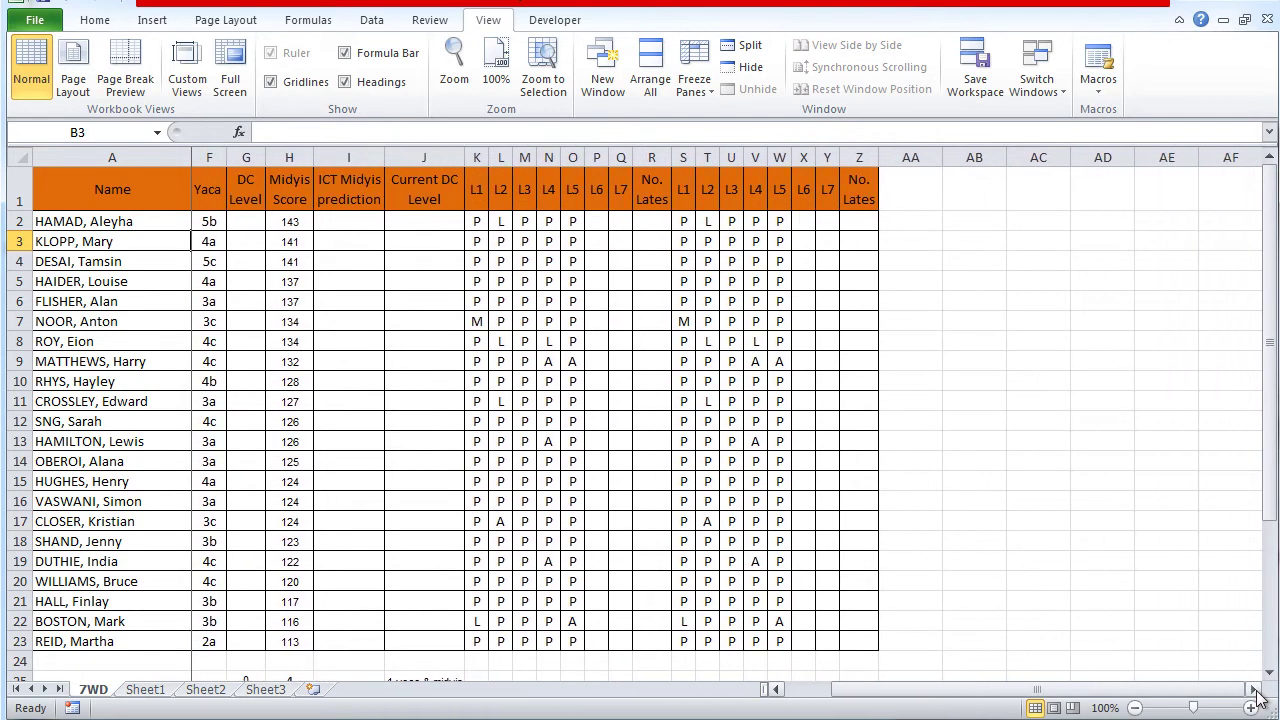
click(776, 689)
click(776, 689)
click(776, 689)
click(776, 689)
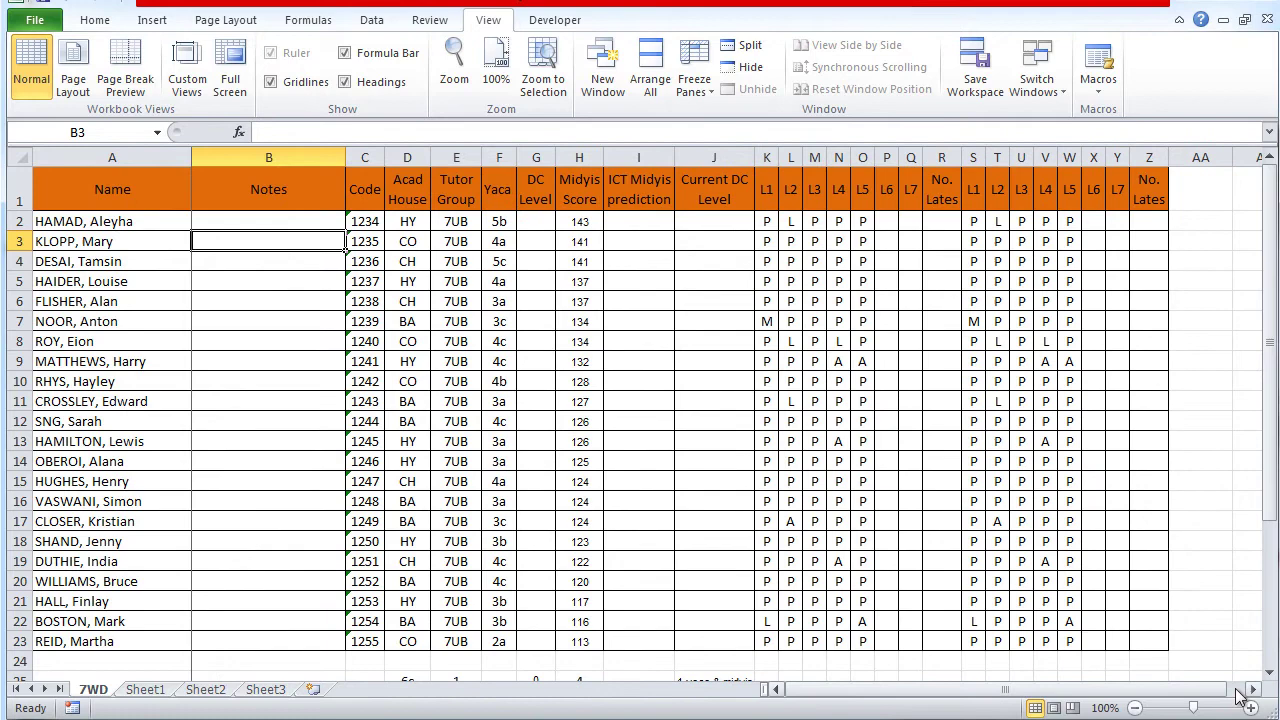
- Scroll down to show the header row no longer stays fixed
click(1270, 673)
click(1270, 673)
click(1270, 673)
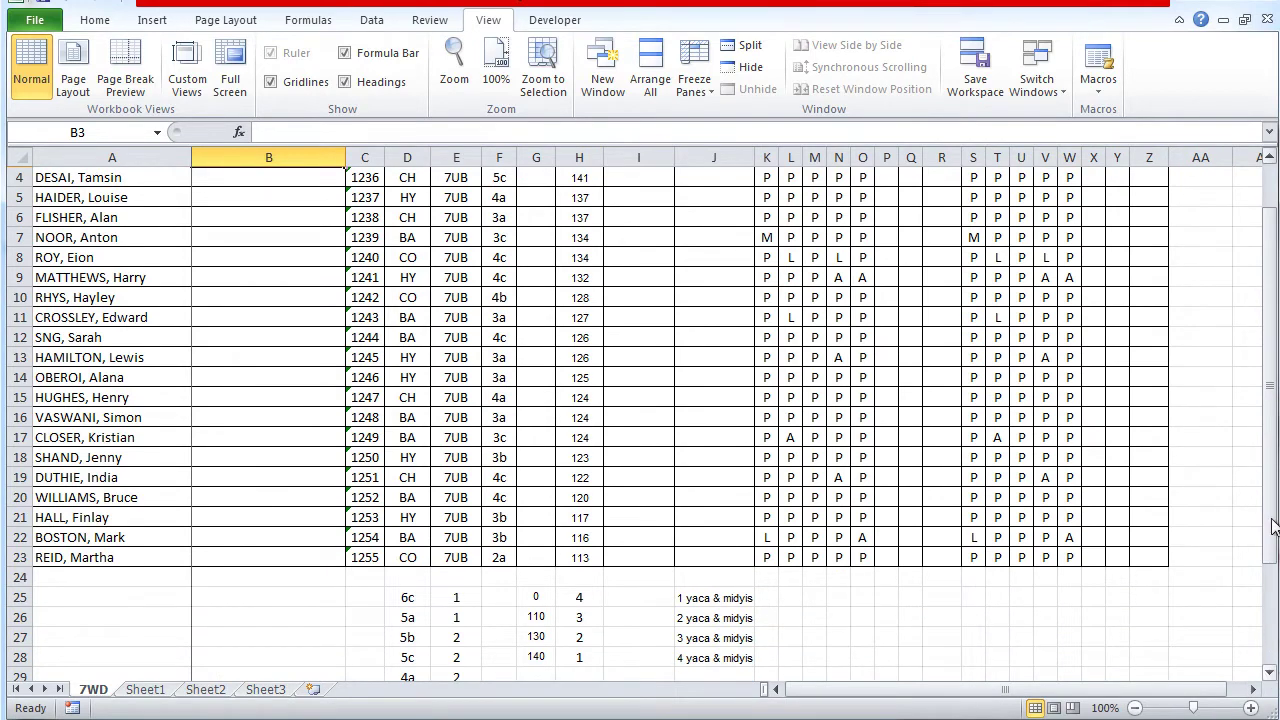
drag(1276, 466, 1275, 398)
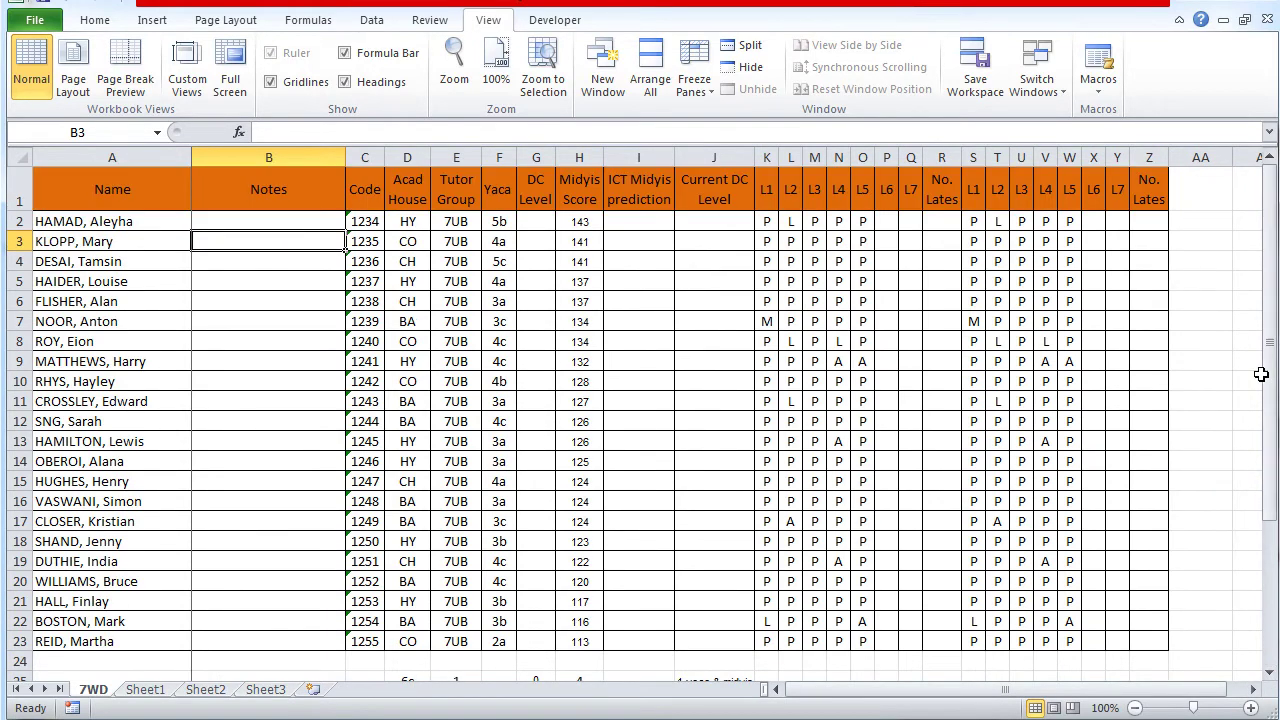
click(697, 91)
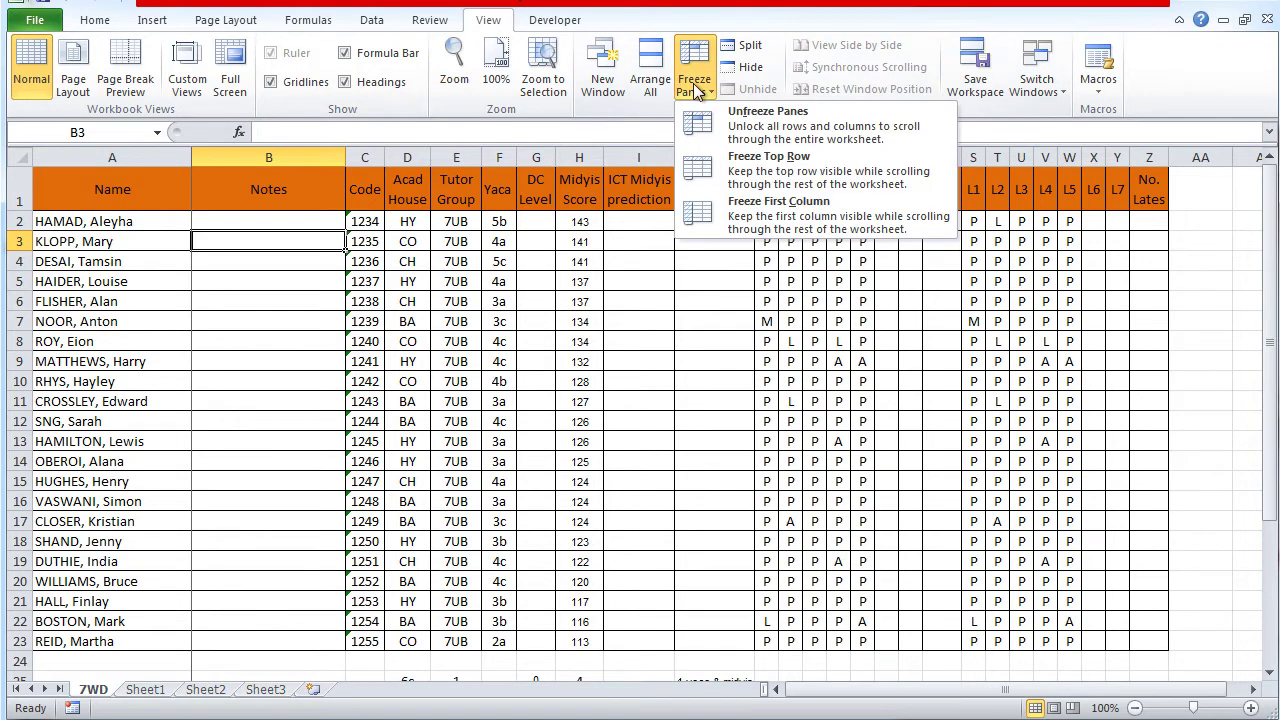
- Unfreeze the Name column and select cell B2 as the new freeze point
click(745, 127)
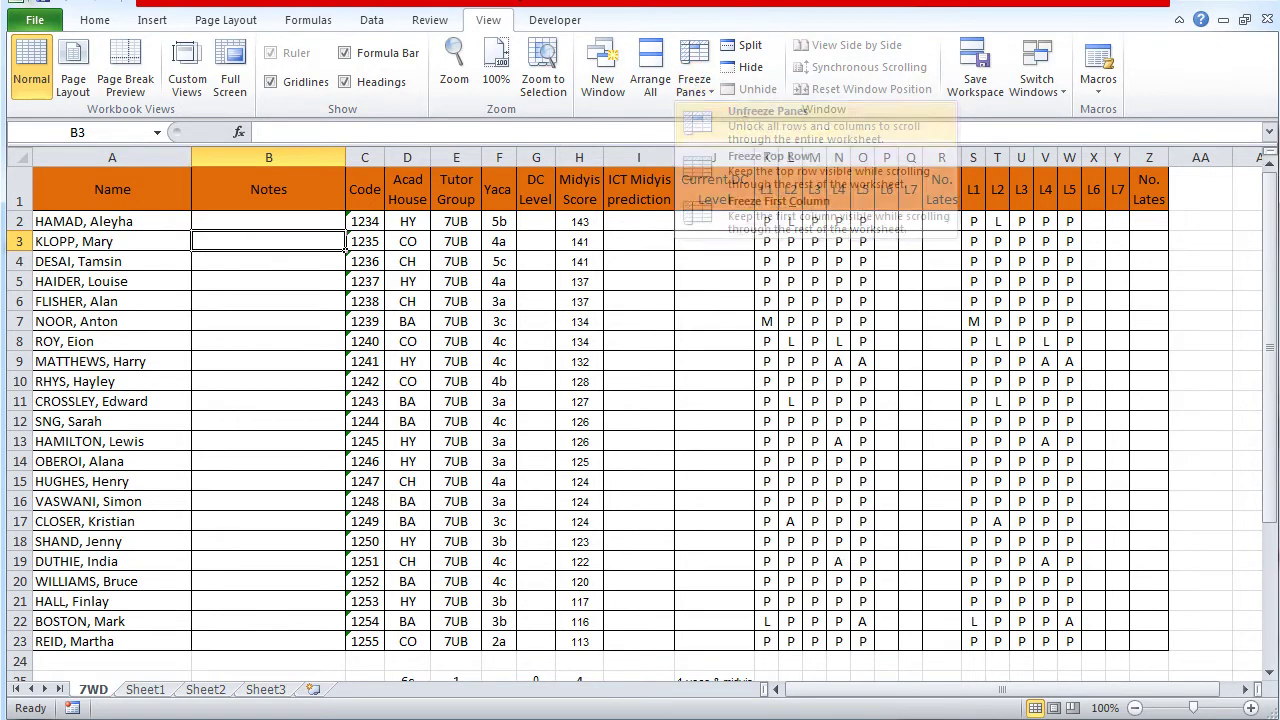
click(271, 220)
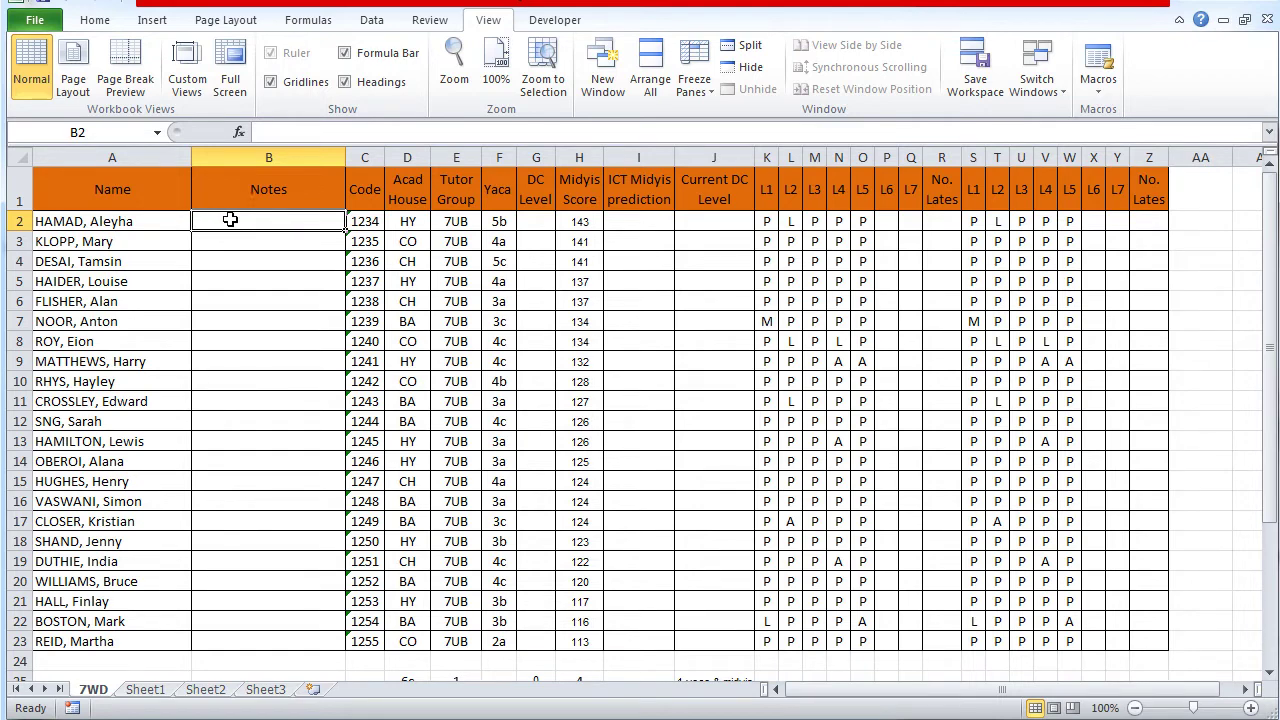
click(113, 155)
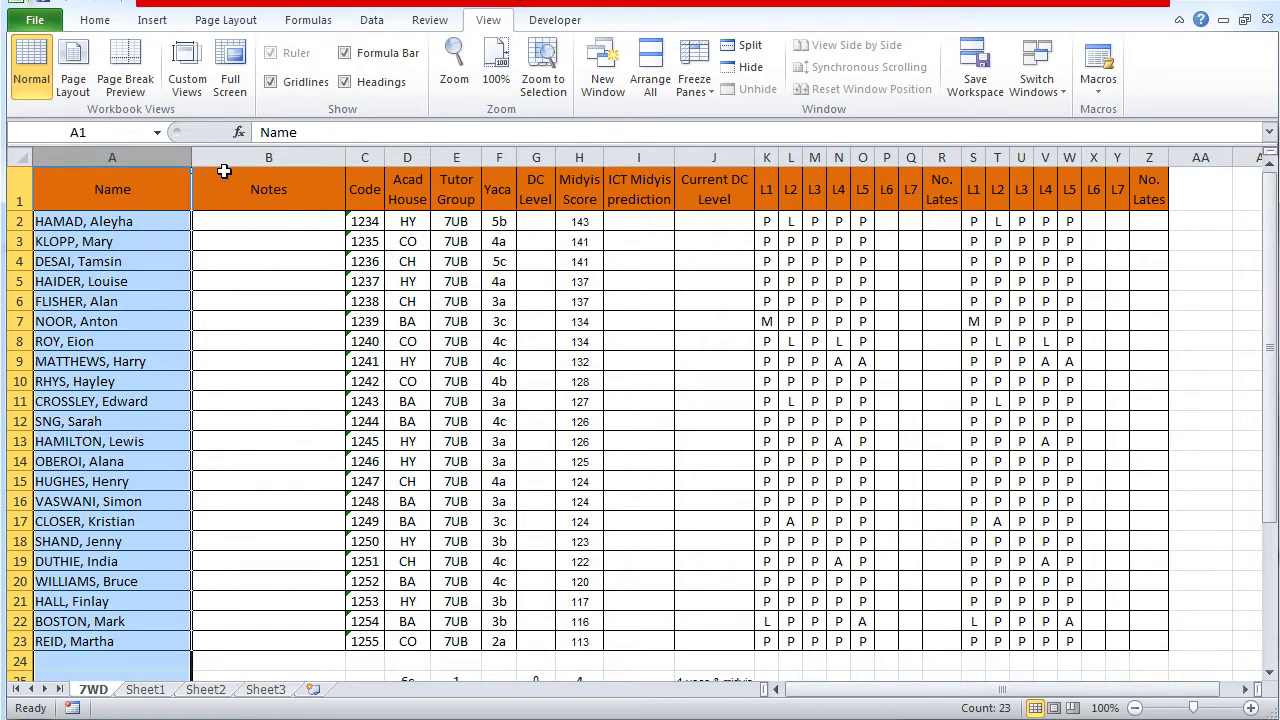
click(18, 189)
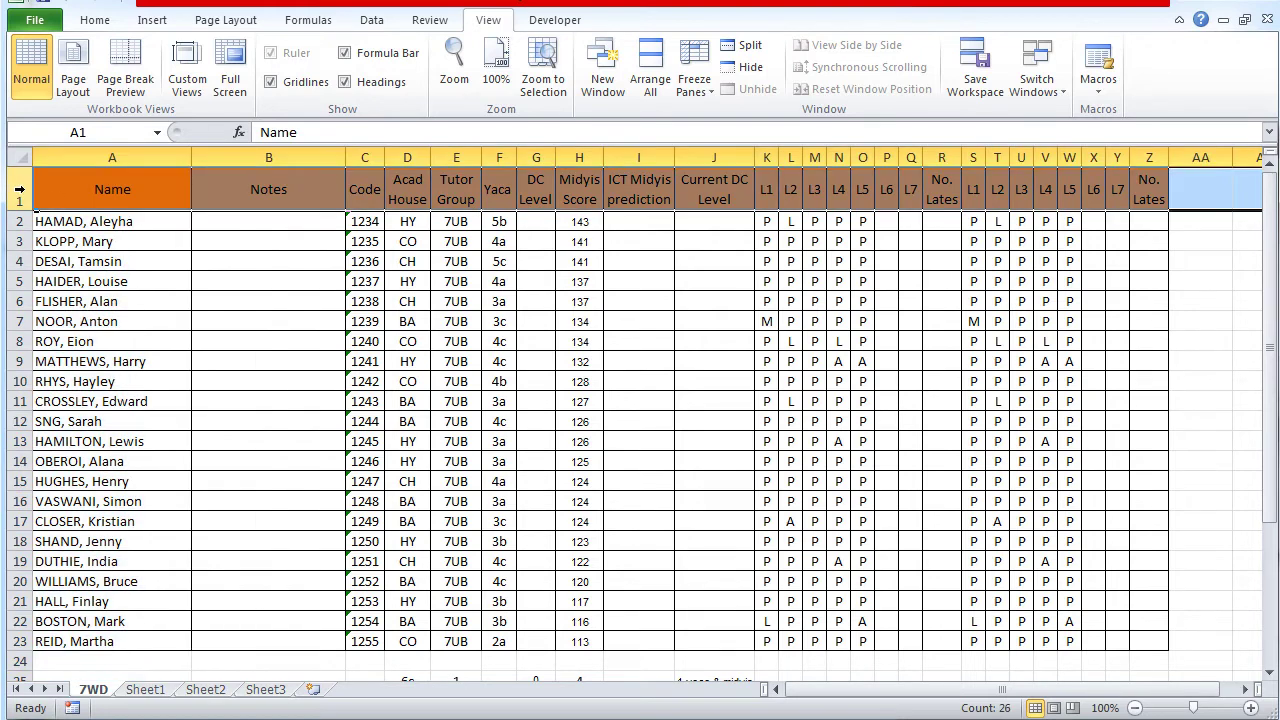
click(214, 222)
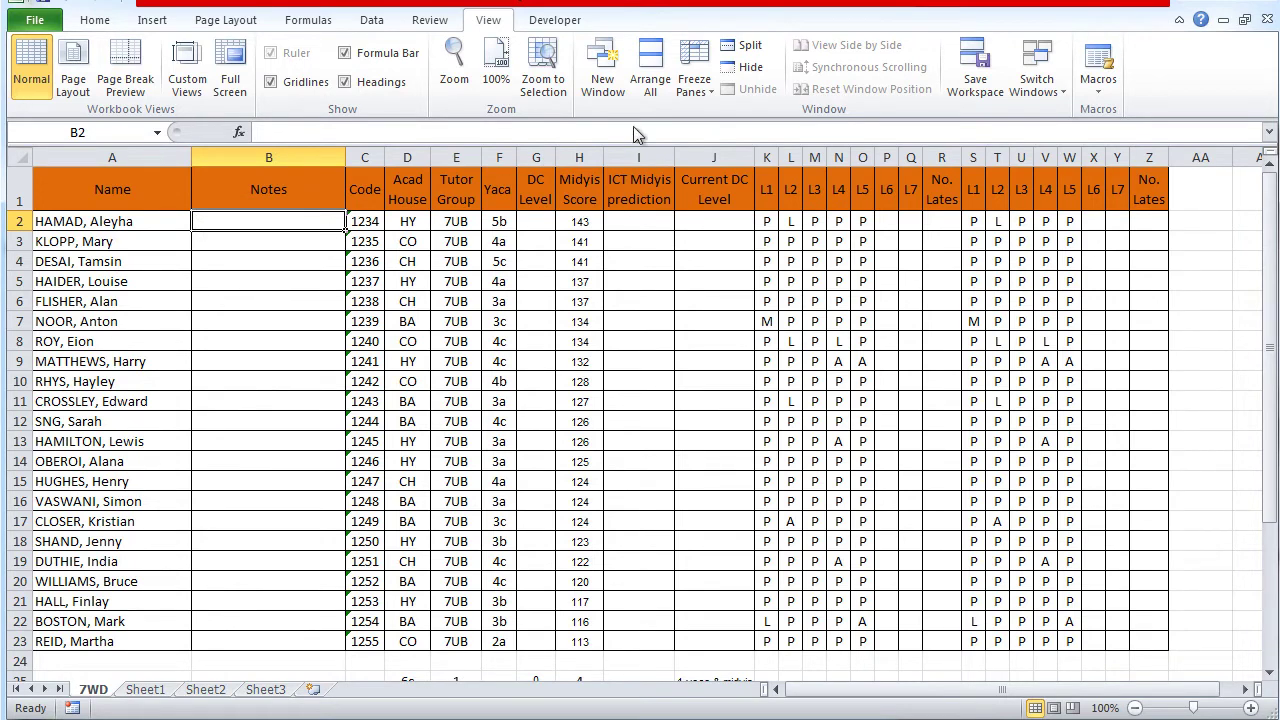
click(685, 96)
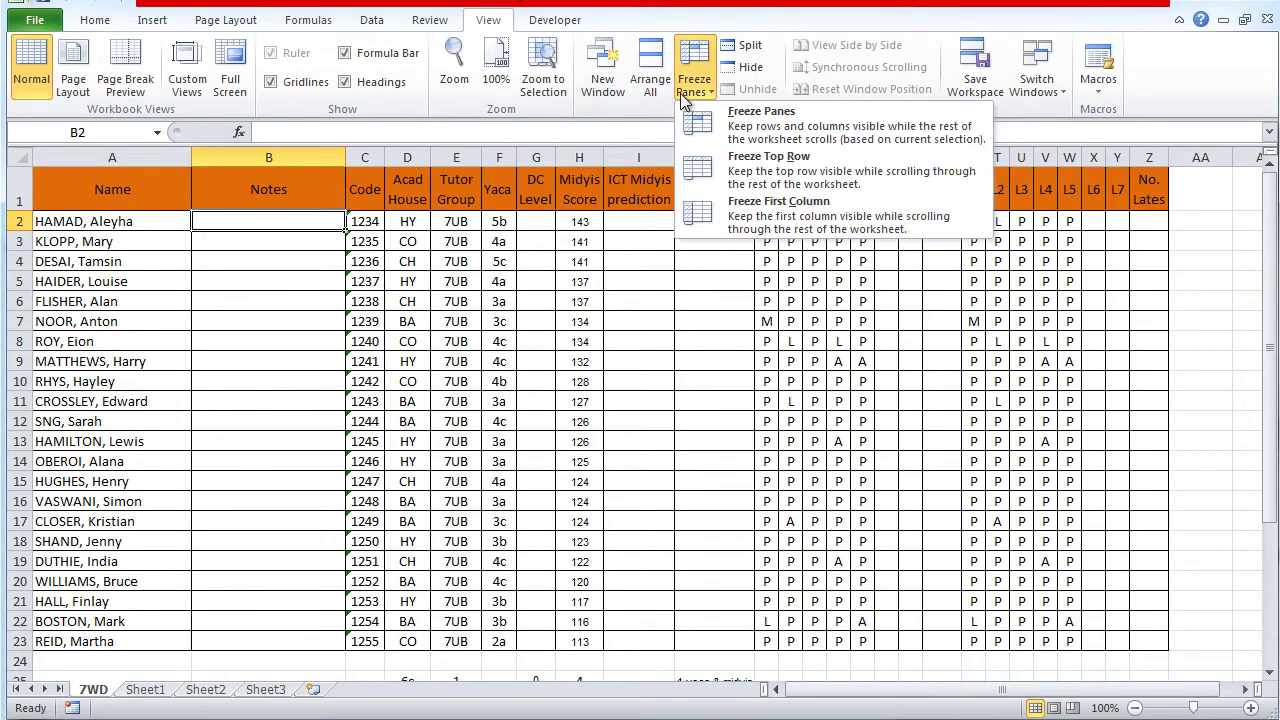
- Freeze panes at B2 and scroll down to confirm the header row stays put
click(752, 116)
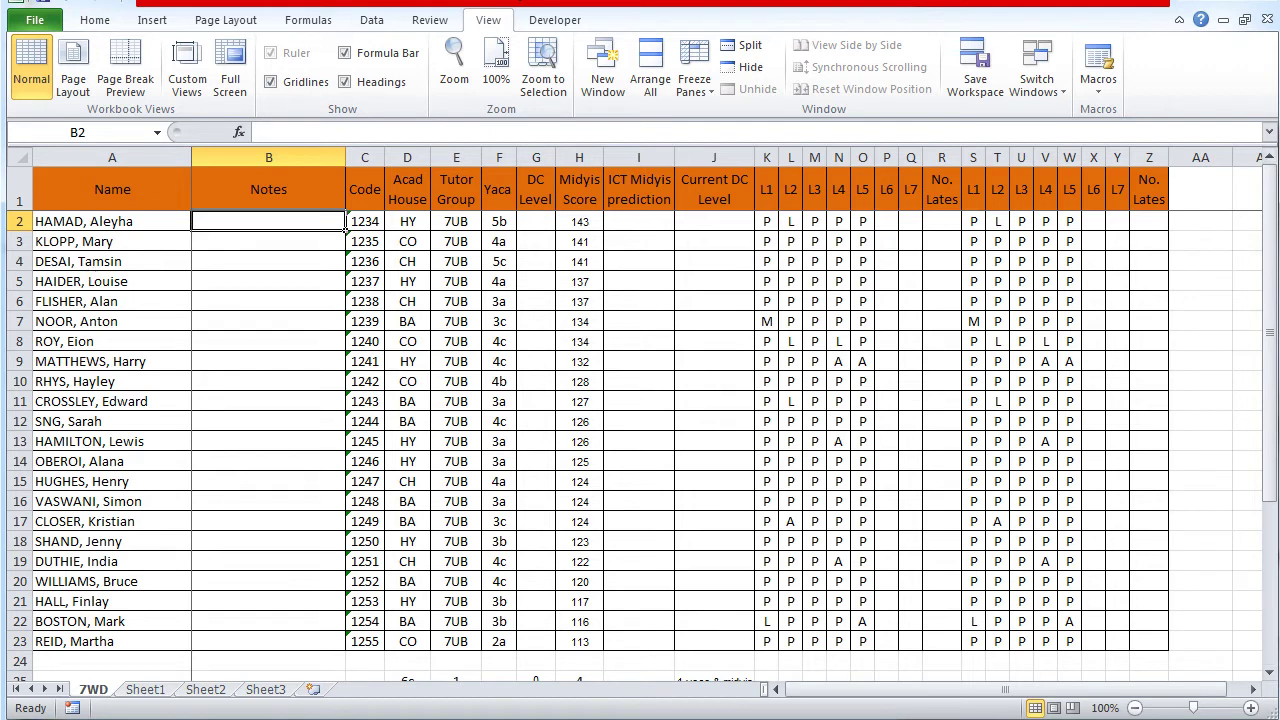
click(1272, 677)
click(1272, 677)
click(1272, 677)
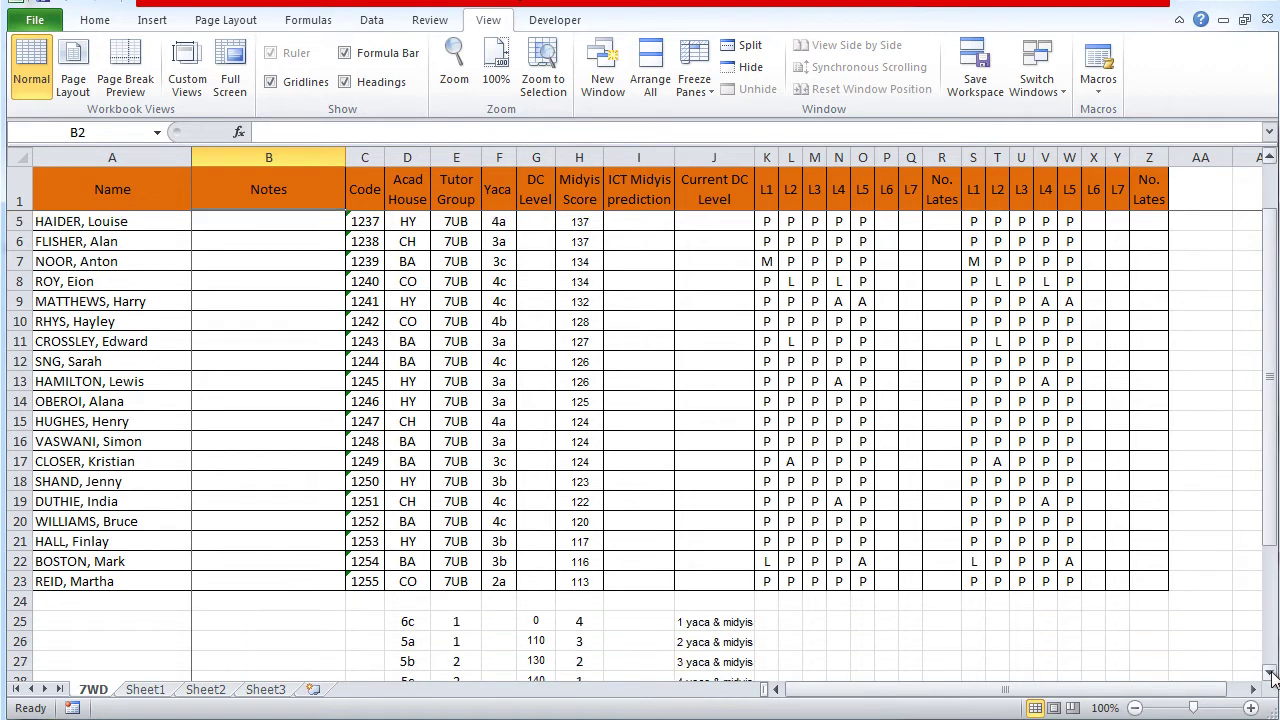
click(1272, 677)
click(1272, 677)
click(1272, 677)
drag(1270, 587, 1270, 576)
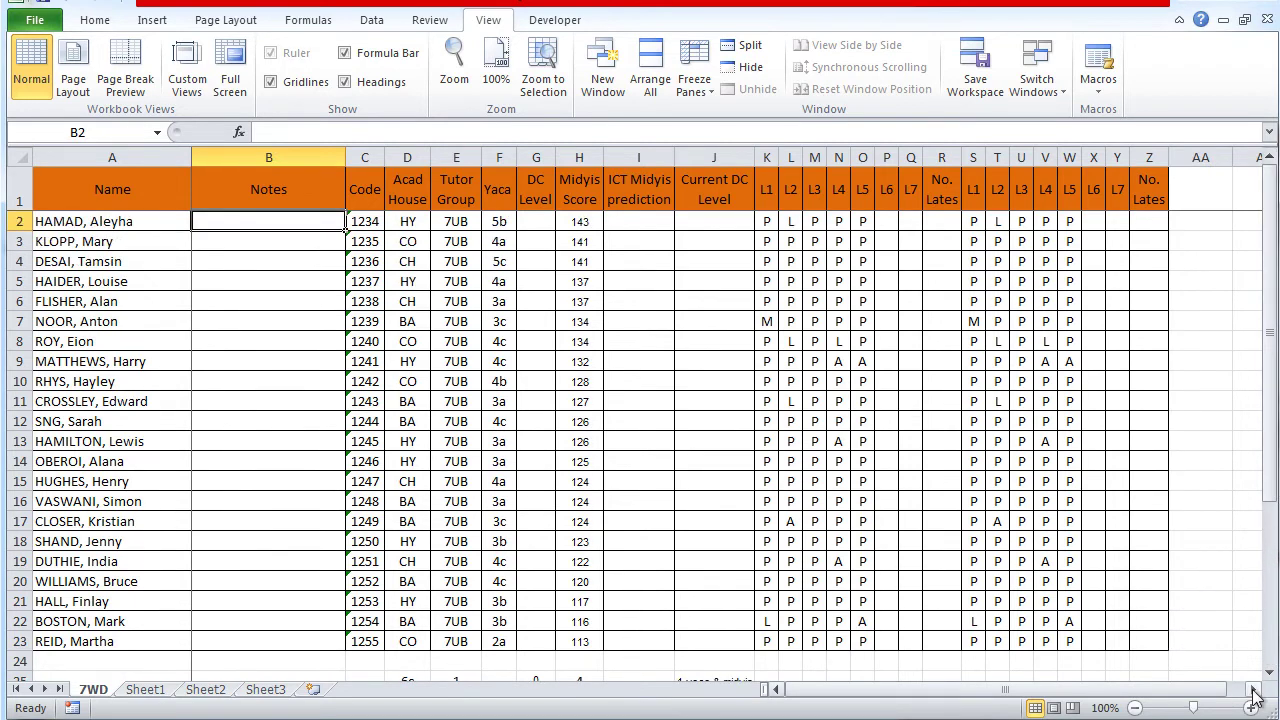
- Scroll right and down to confirm the Name column and header remain fixed
click(1253, 689)
click(1253, 689)
click(1253, 689)
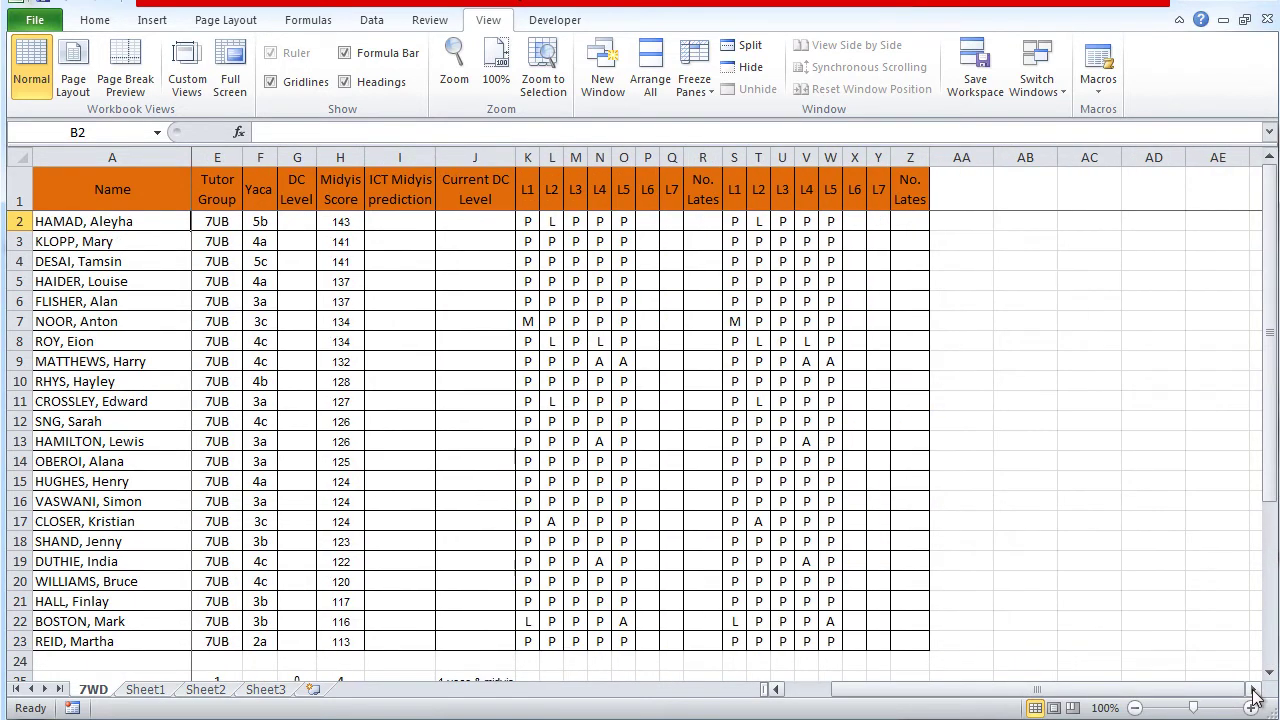
click(1253, 689)
click(1253, 689)
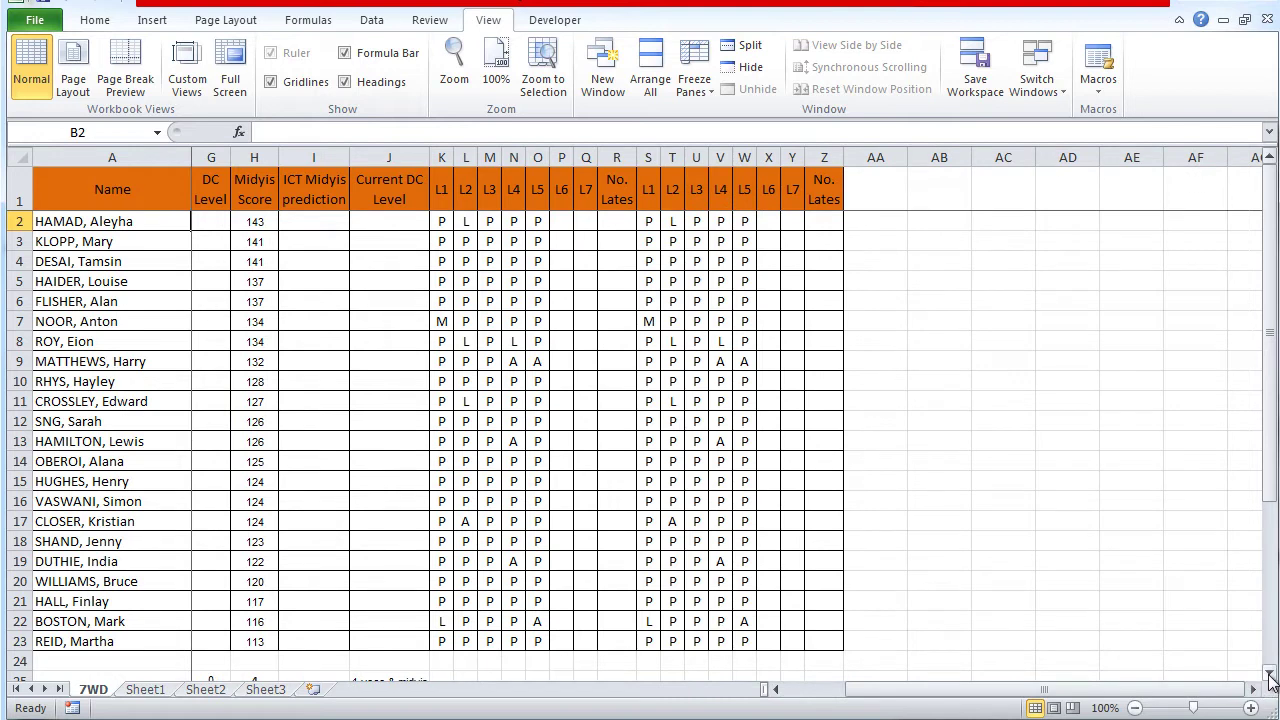
click(1270, 677)
click(1270, 677)
click(1270, 677)
click(1270, 677)
click(1270, 677)
click(1270, 677)
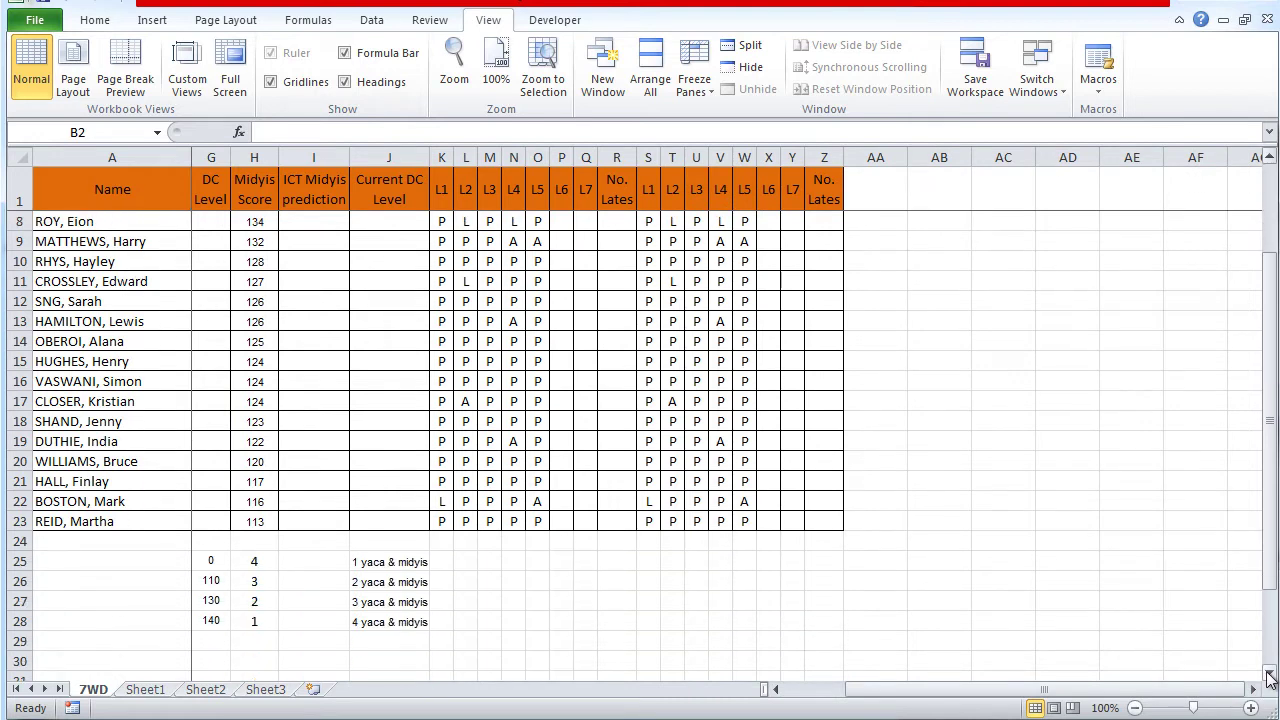
drag(1270, 580, 1274, 453)
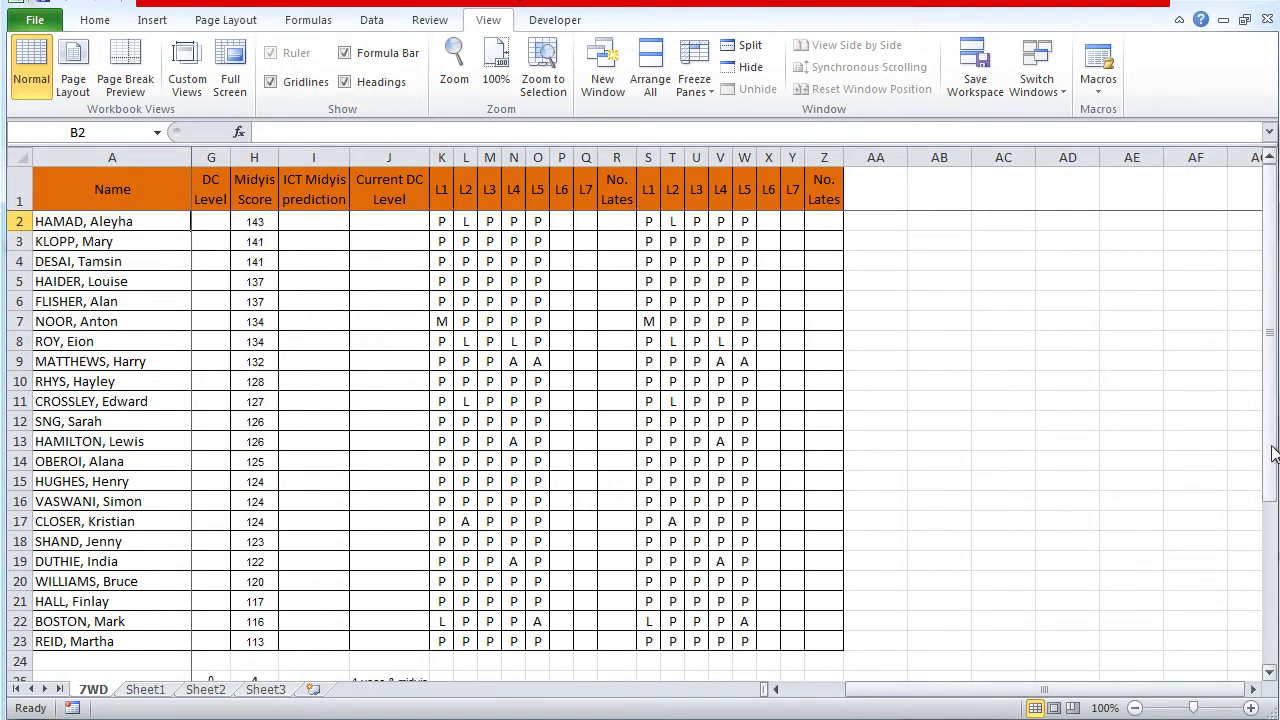
drag(1091, 690, 1010, 690)
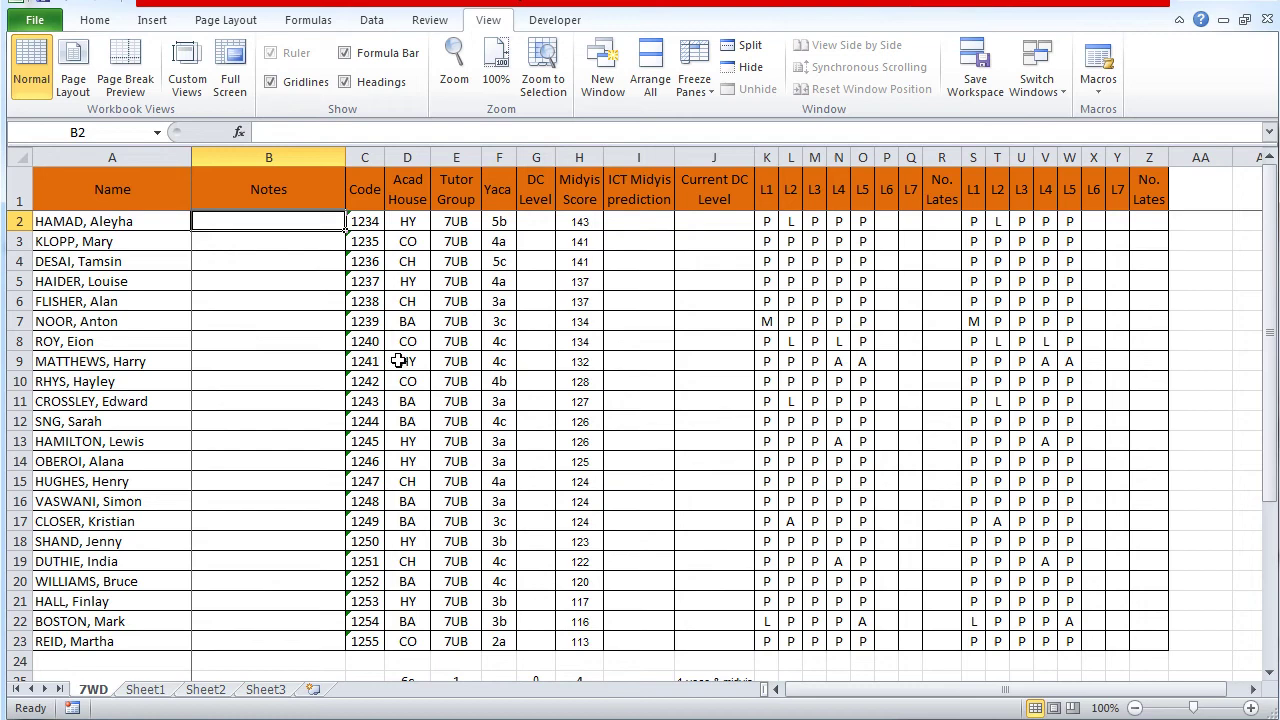
- Unfreeze all panes, compare cells A2 and C2, and select D2 as the freeze point
click(694, 78)
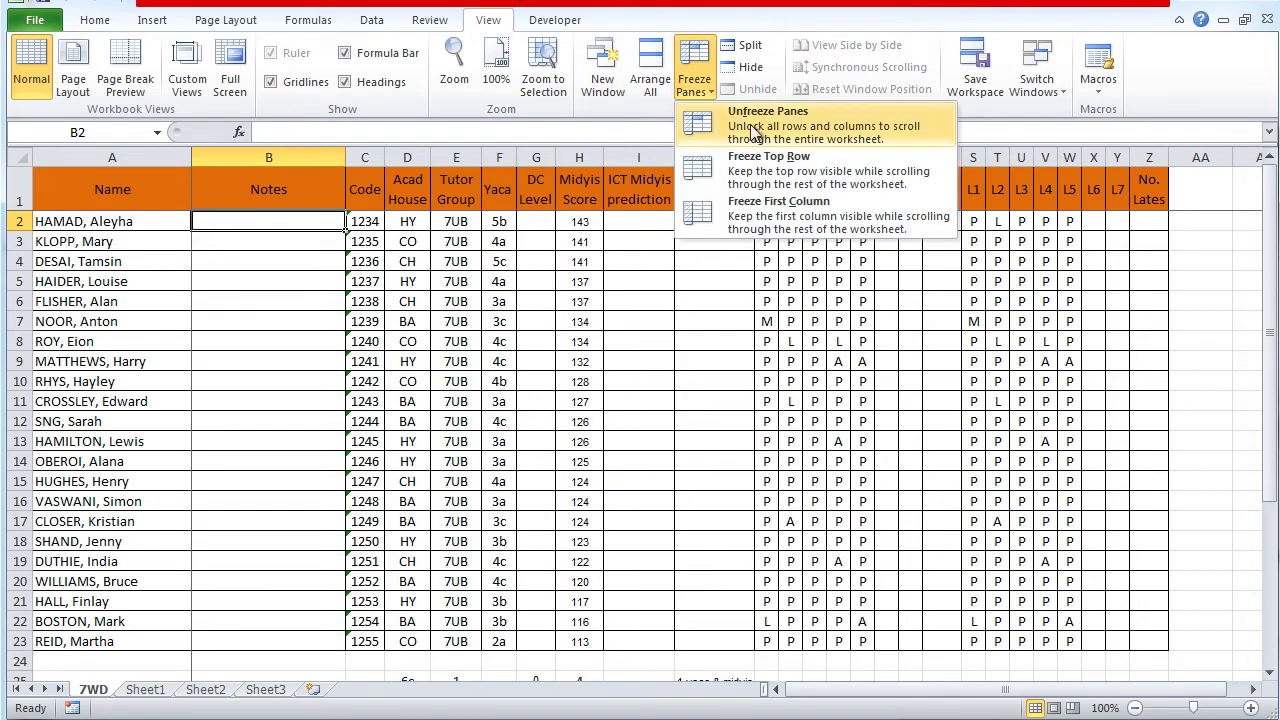
click(752, 130)
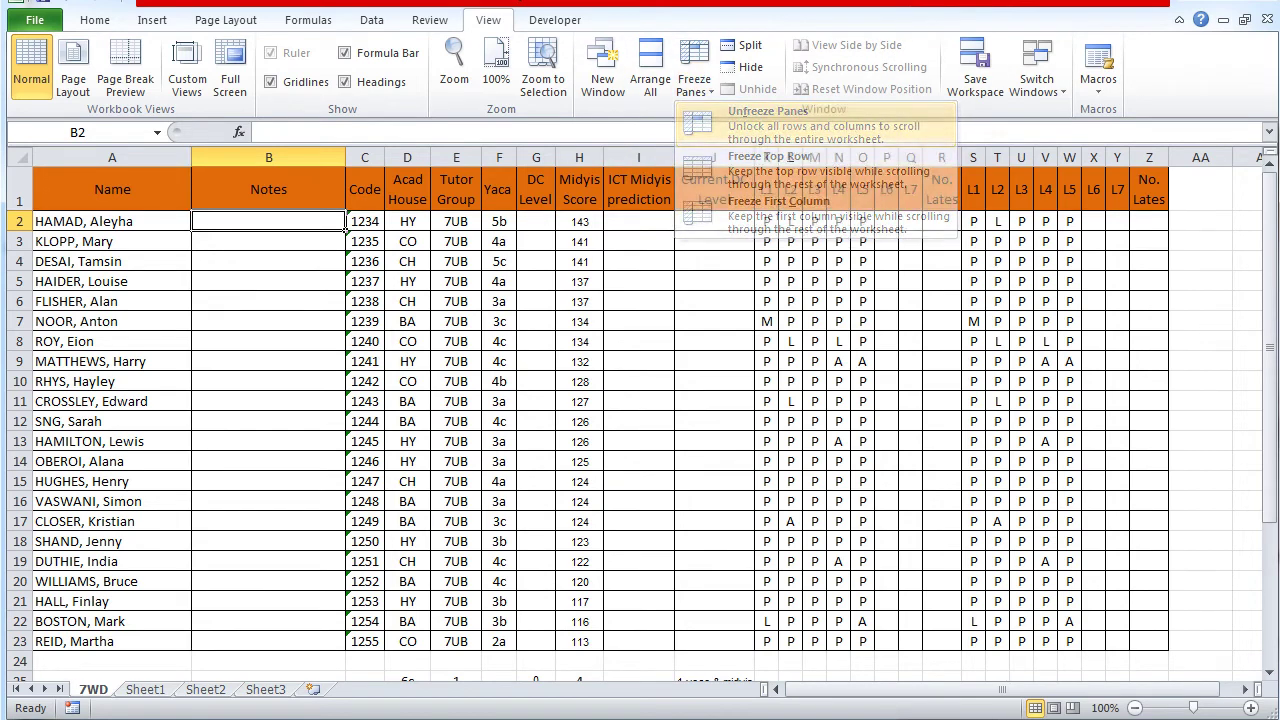
click(152, 221)
click(260, 222)
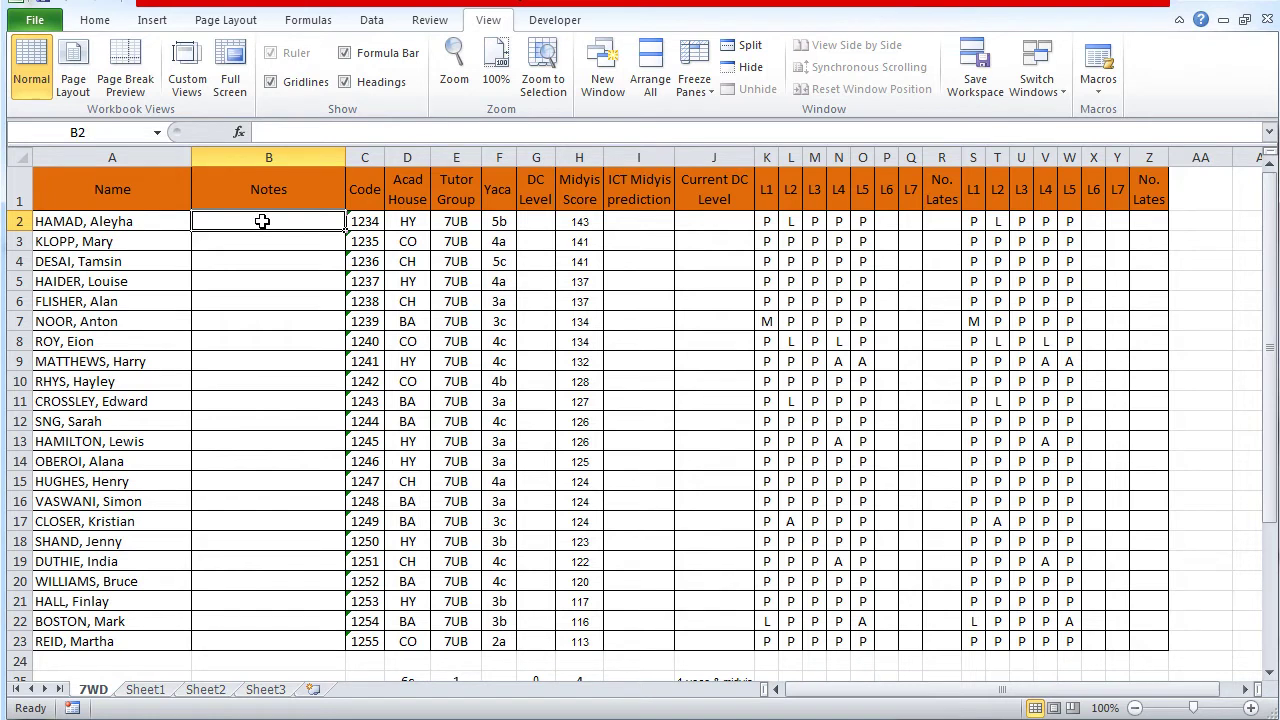
click(371, 223)
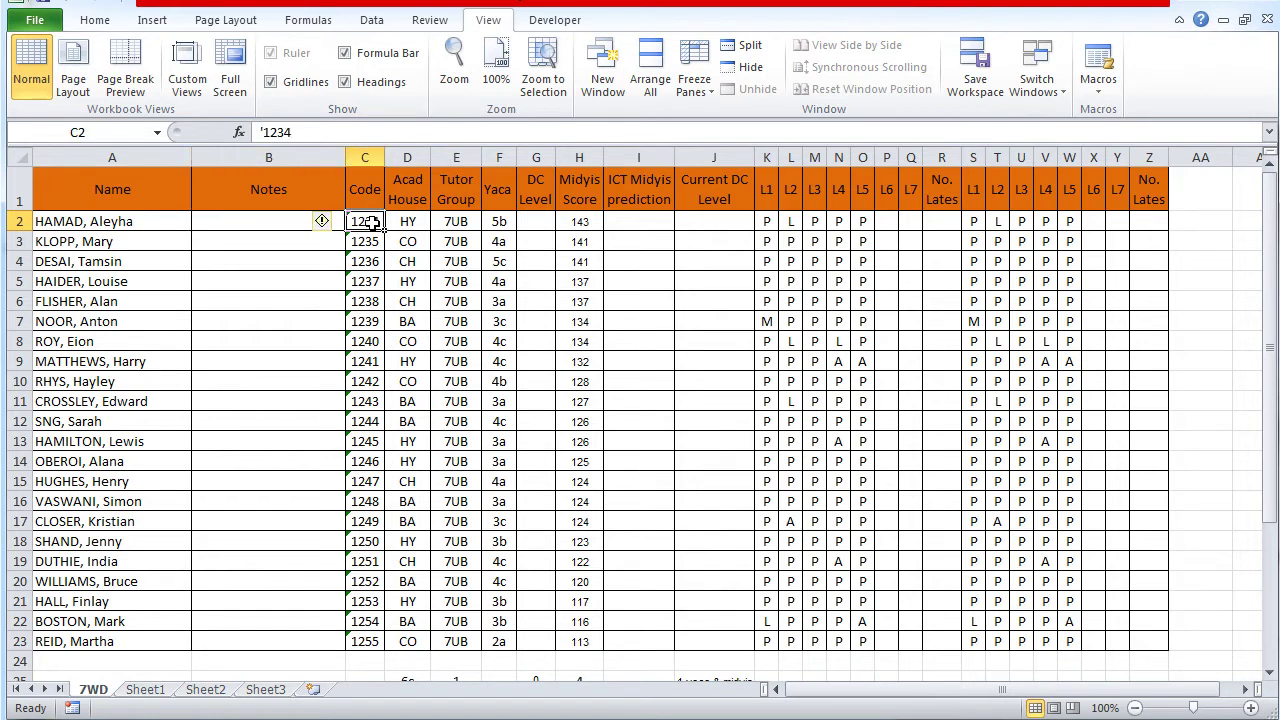
click(17, 189)
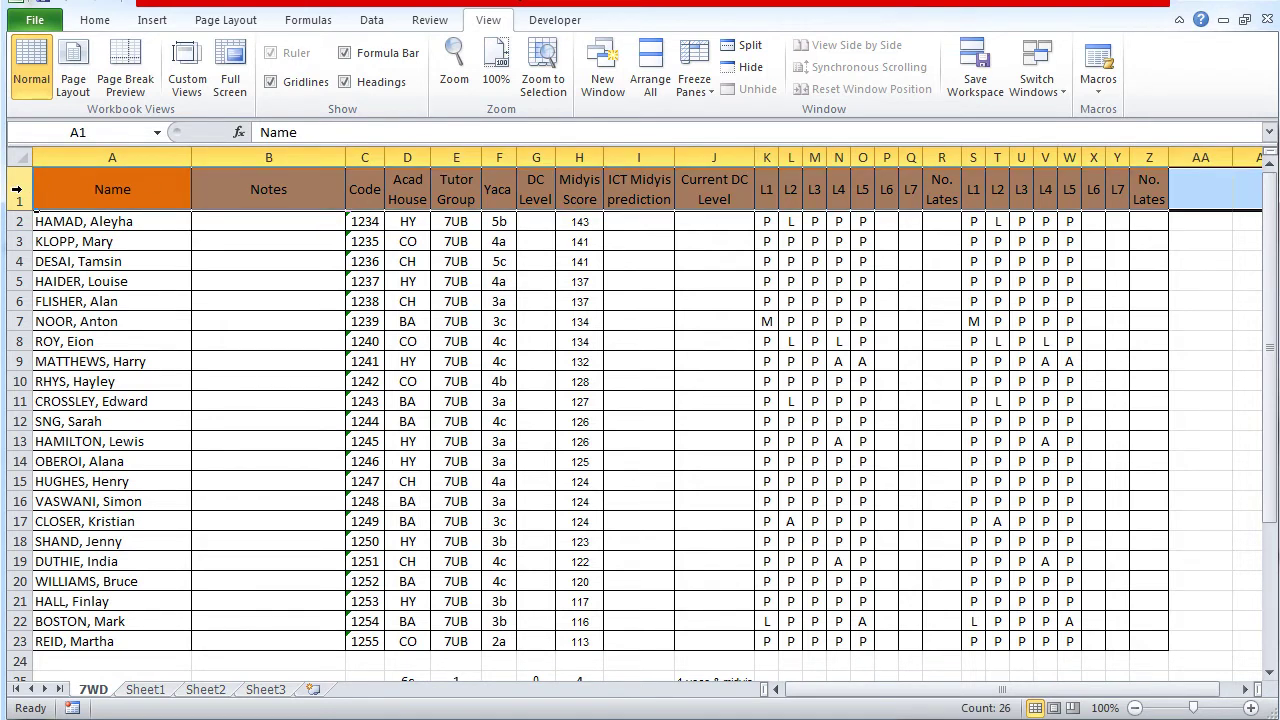
click(408, 220)
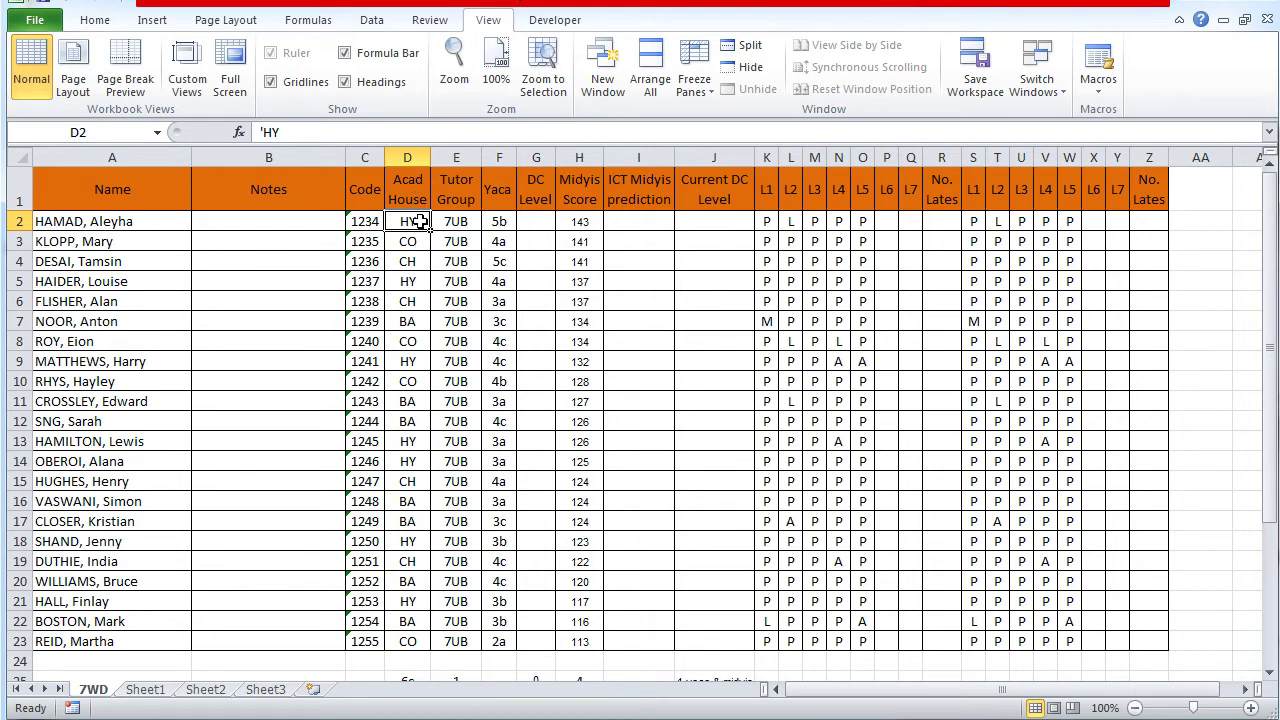
- Freeze panes at D2 and scroll down and up to test the header row
click(688, 88)
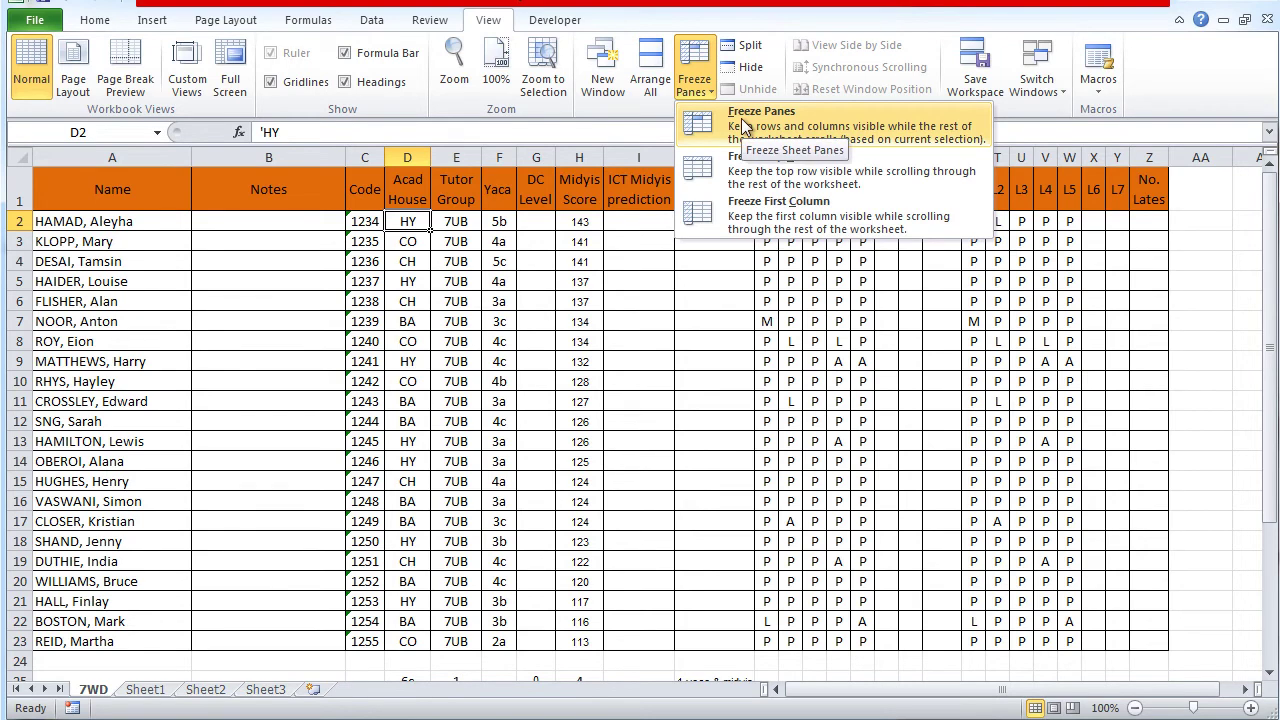
click(744, 125)
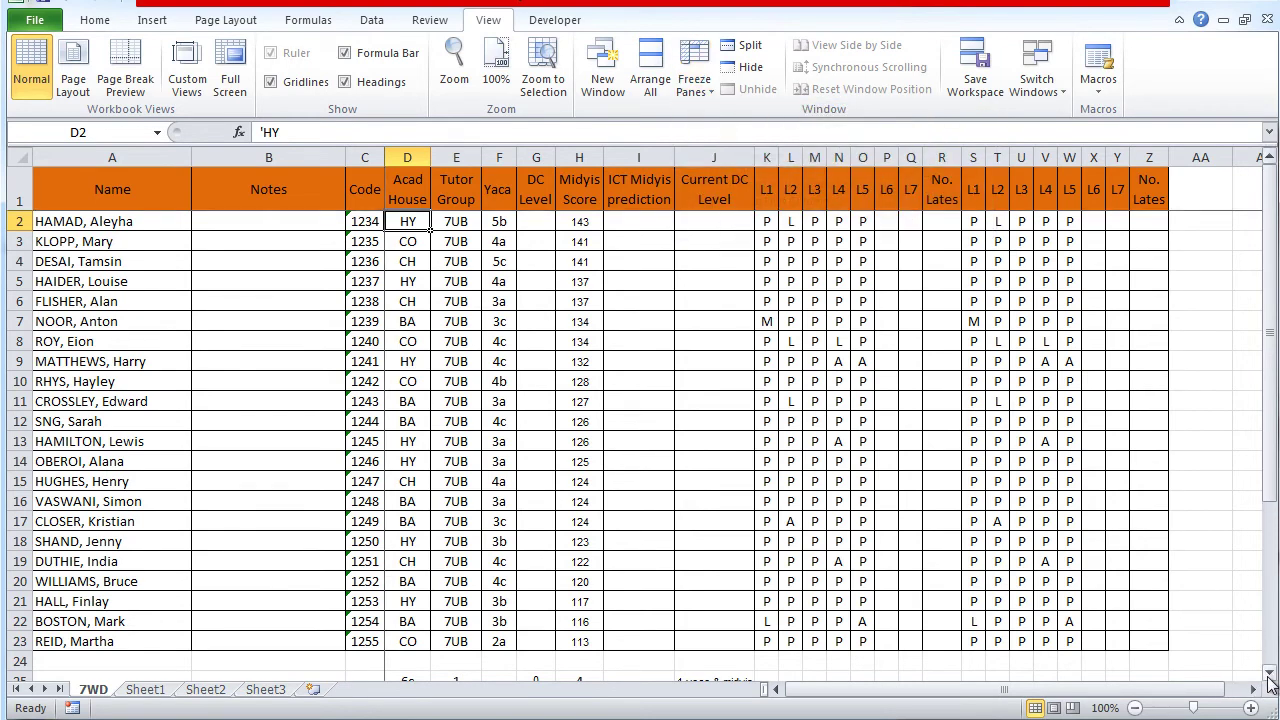
scroll(1270, 680, down, 5)
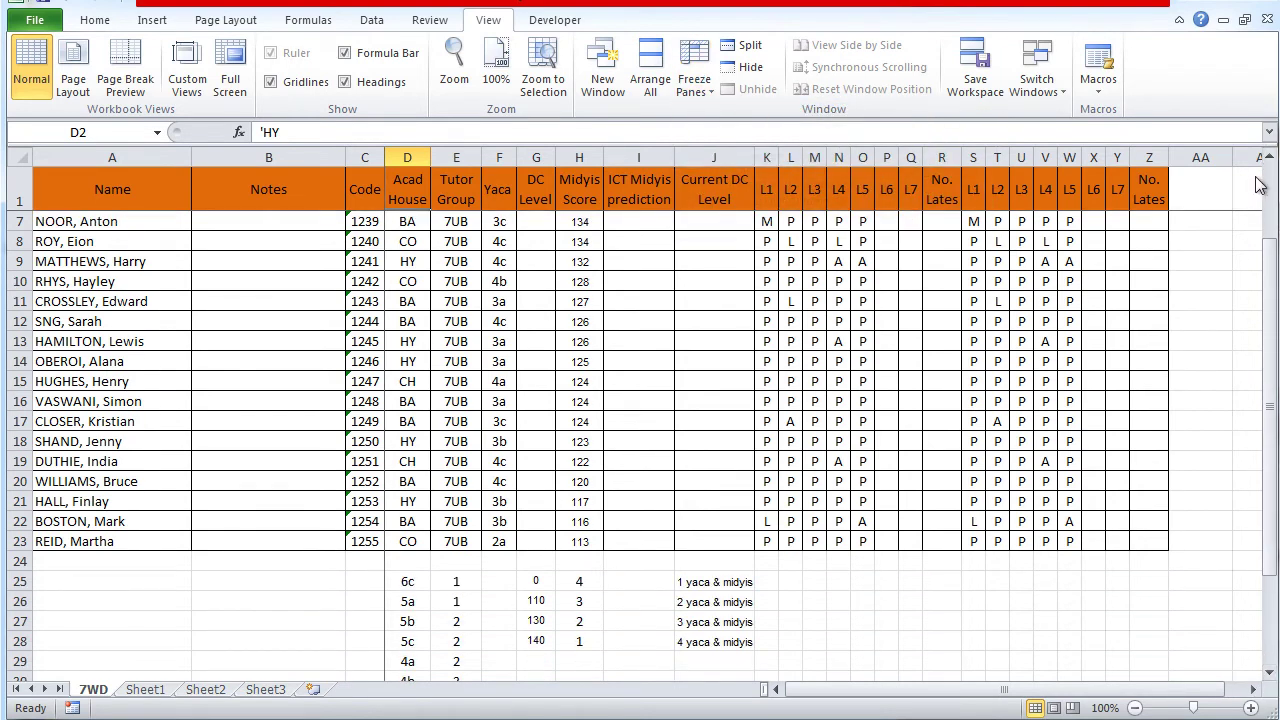
scroll(1268, 160, up, 5)
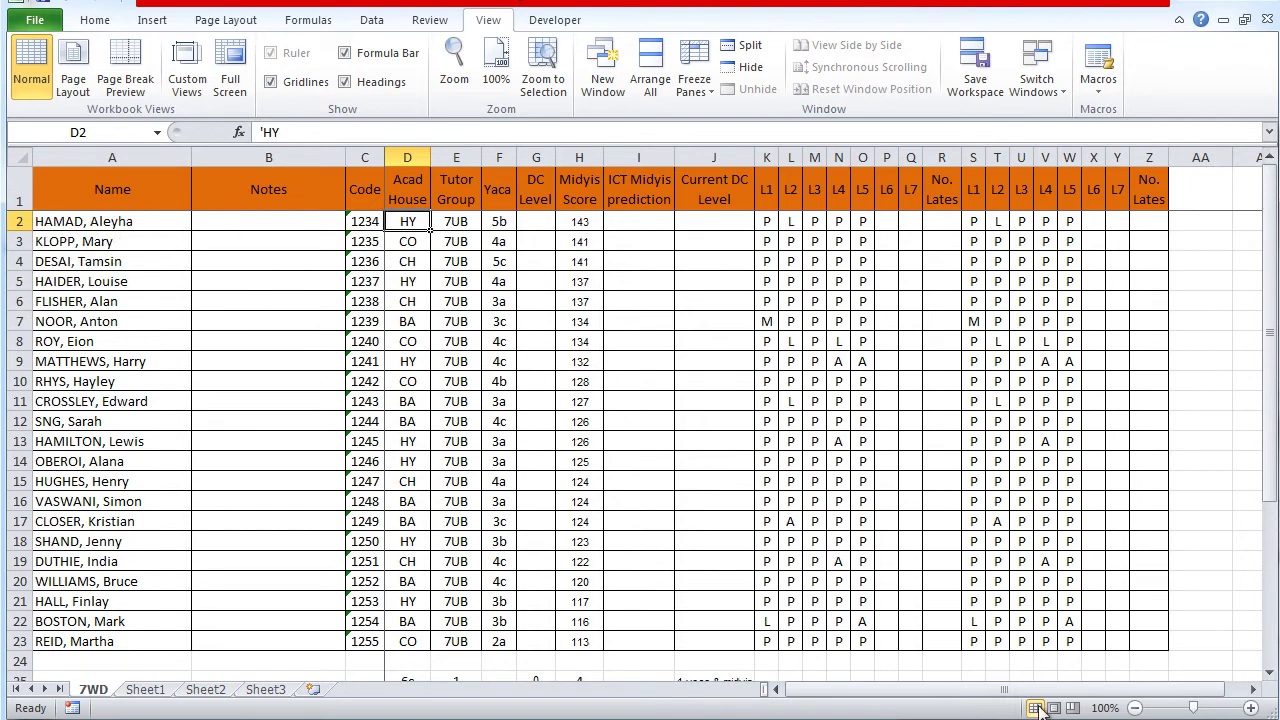
- Scroll right and back to confirm columns A–C (Name, Notes, Code) stay fixed
click(1253, 689)
click(1253, 689)
click(1253, 689)
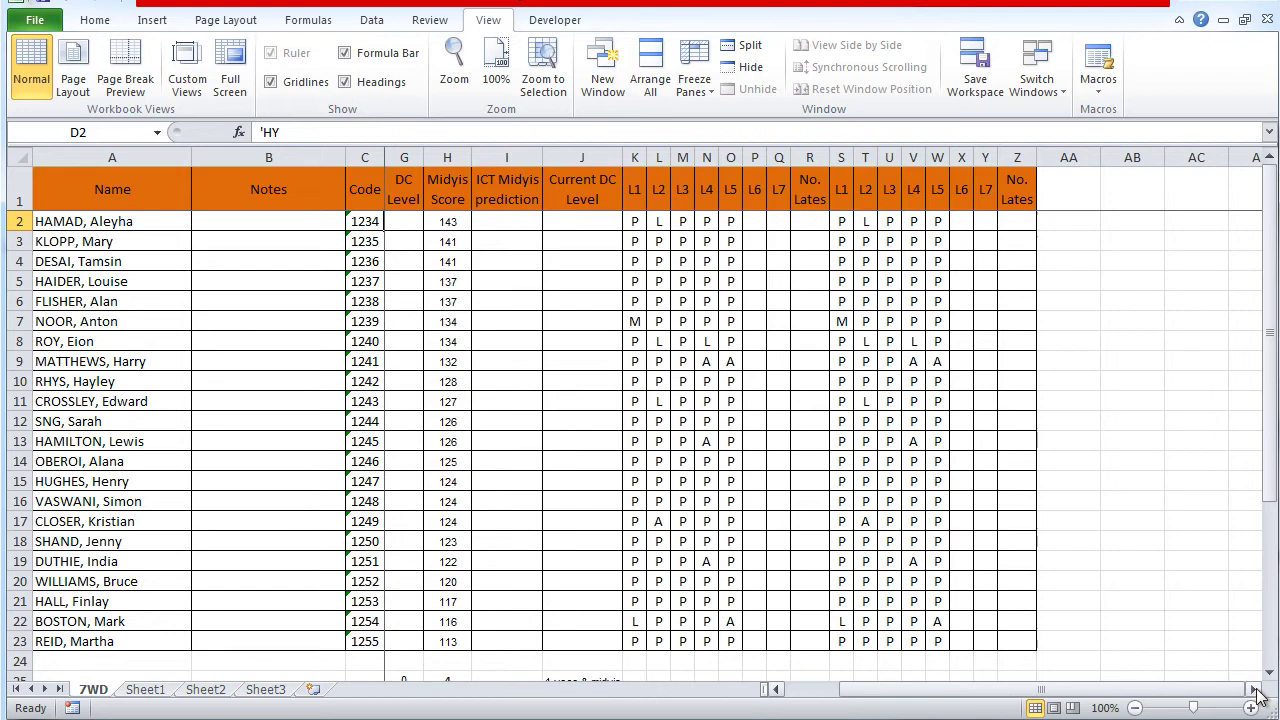
click(1253, 689)
click(1253, 689)
click(1253, 689)
drag(1066, 690, 911, 674)
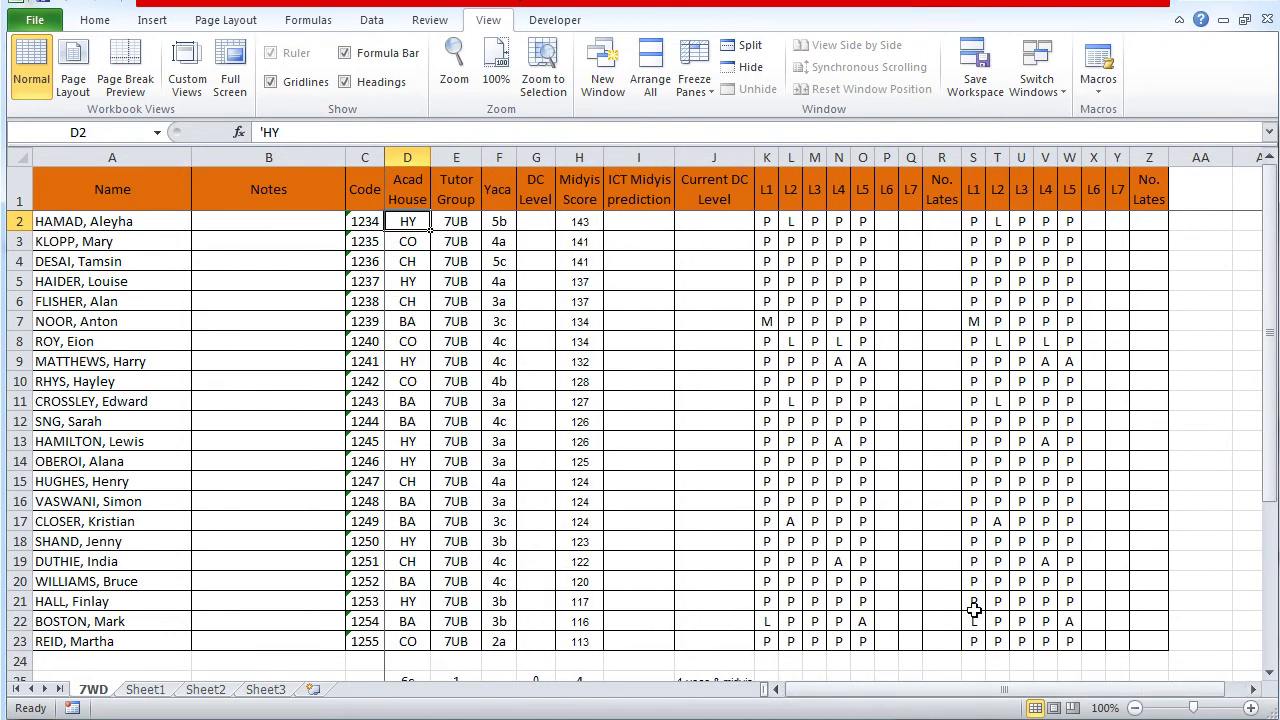